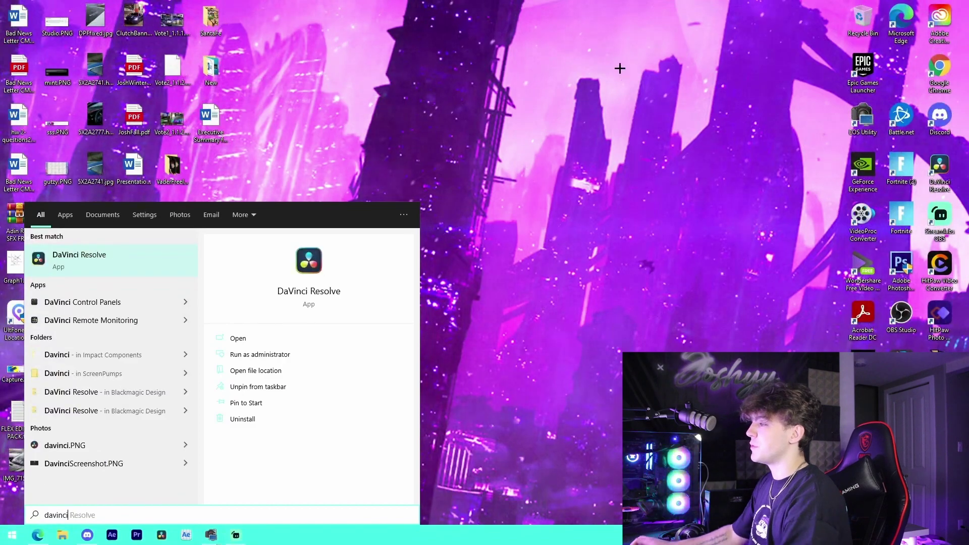
# Launch DaVinci Resolve and create a new project named TutorialBeginnerSample.
pyautogui.click(136, 258)
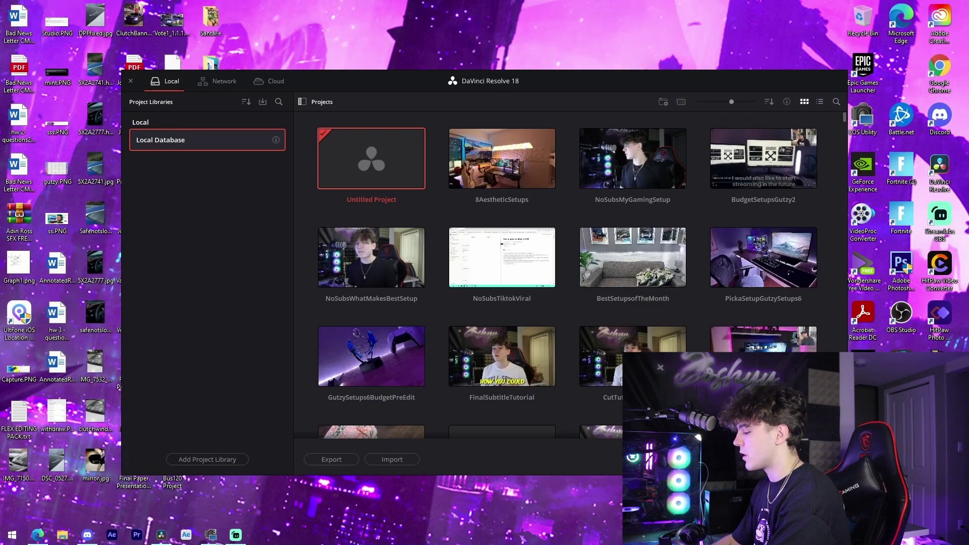
pyautogui.hotkey('ctrl', 'n')
pyautogui.write('Tutoria')
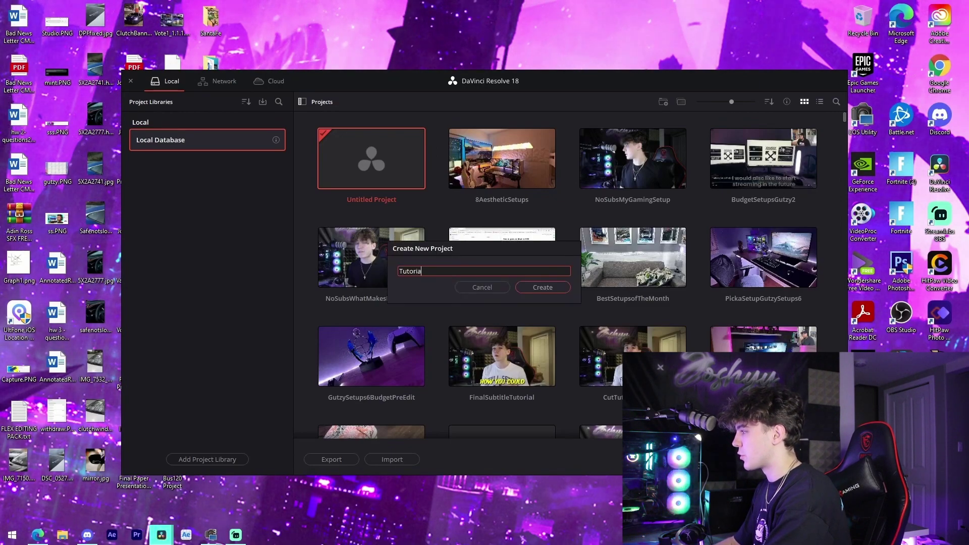
pyautogui.write('lBeginnerSample')
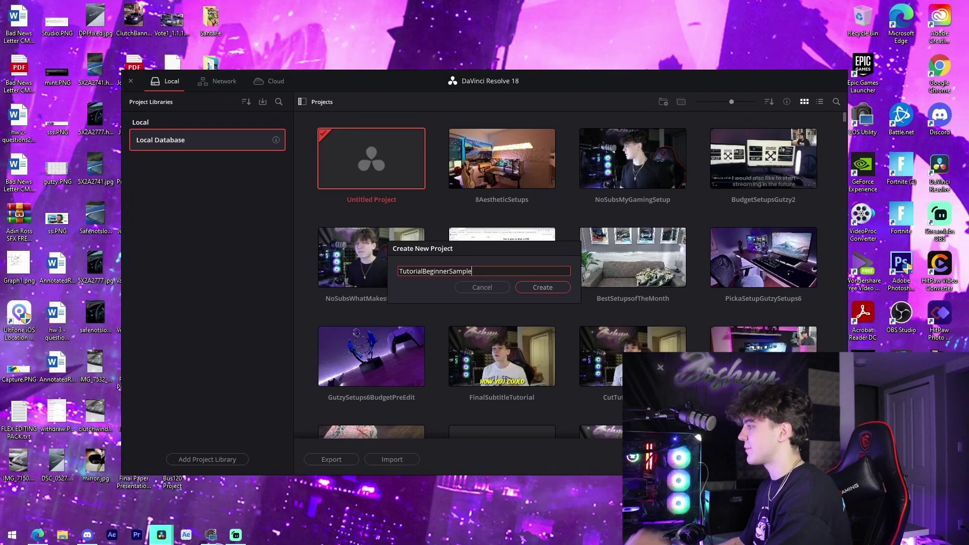
pyautogui.press('Return')
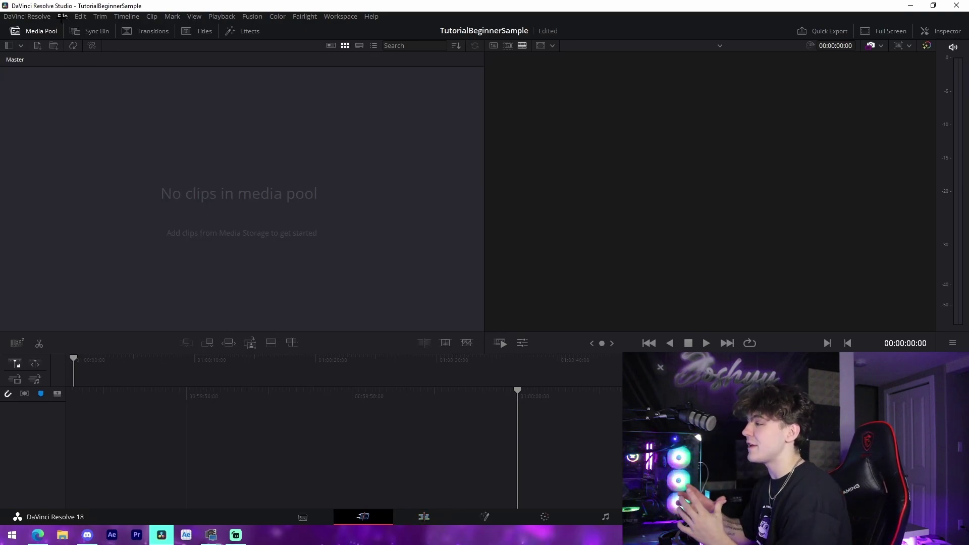
# Set the project's timeline frame rate to 60 frames per second in the project settings.
pyautogui.click(61, 16)
pyautogui.click(101, 162)
pyautogui.click(485, 203)
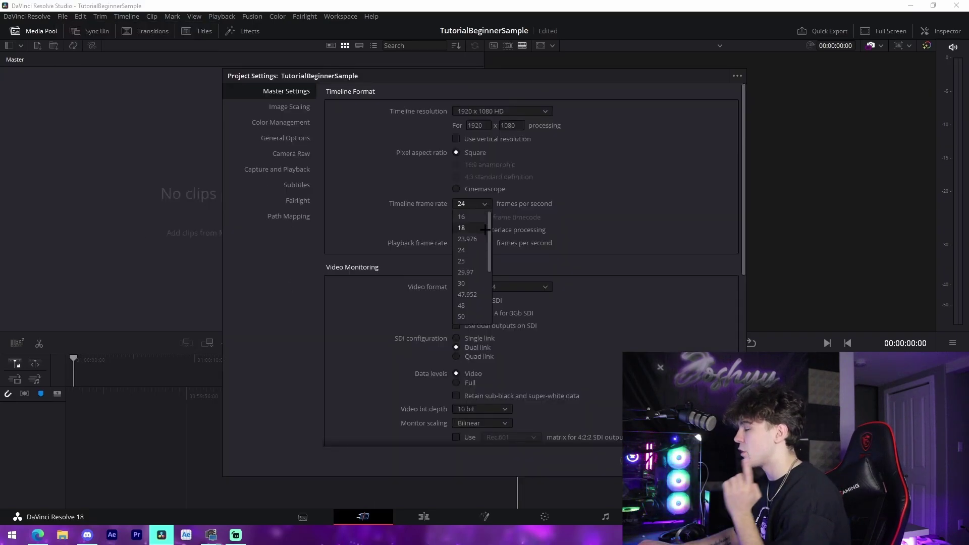
pyautogui.click(465, 251)
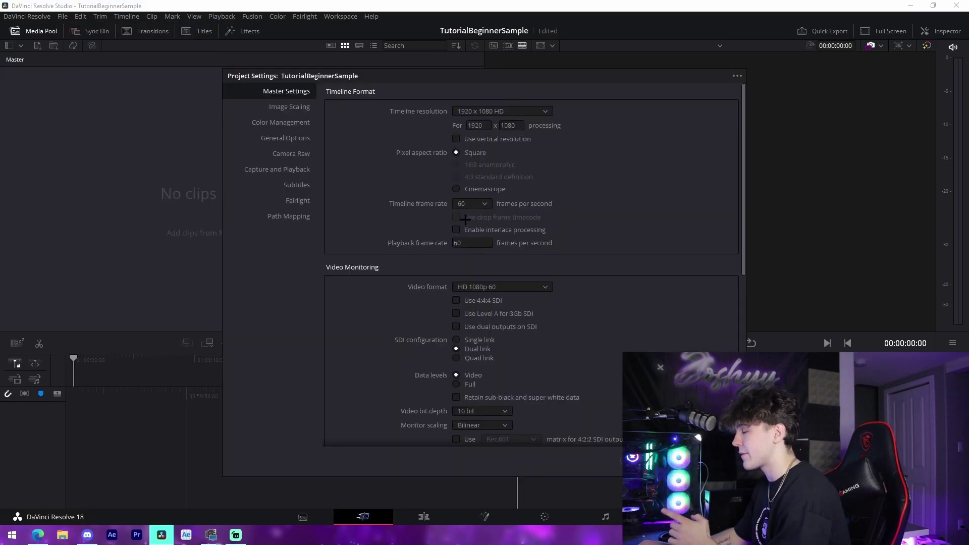
# Review the timeline resolution choices, keep 1920 x 1080 HD, and save the project settings.
pyautogui.click(500, 111)
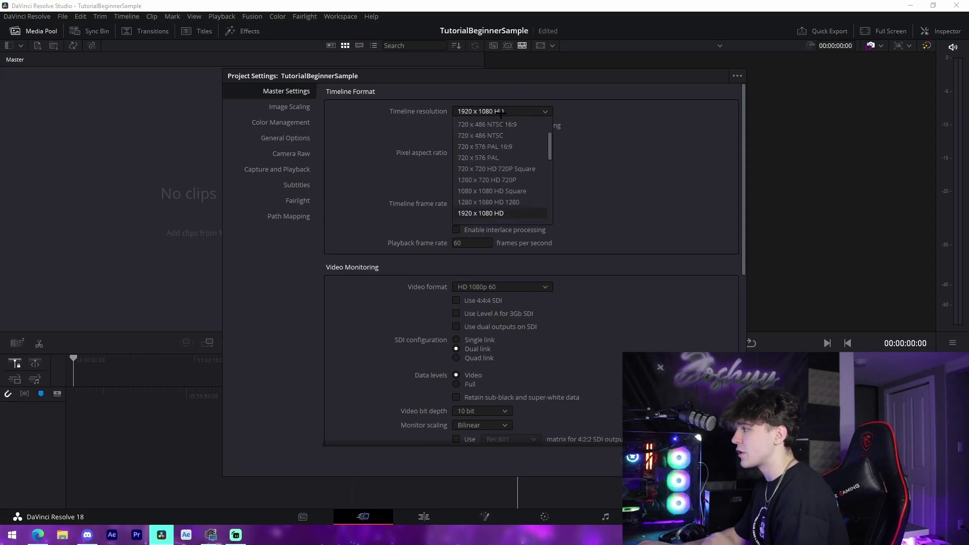
pyautogui.scroll(-3, 488, 176)
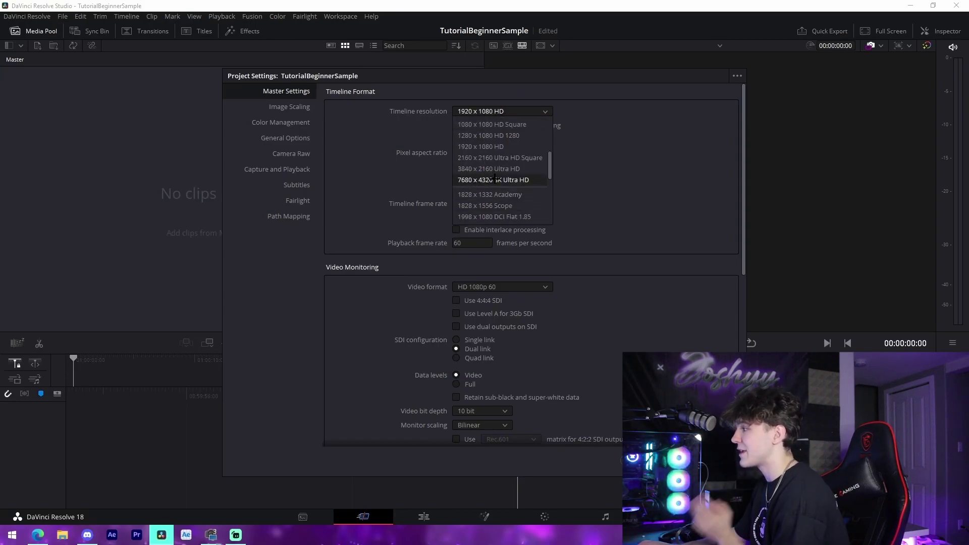
pyautogui.click(586, 197)
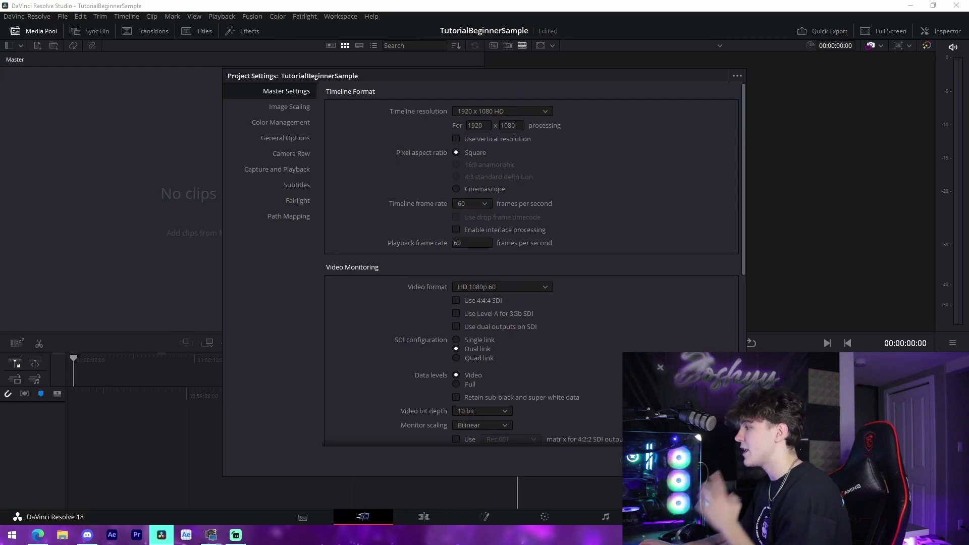
pyautogui.click(710, 459)
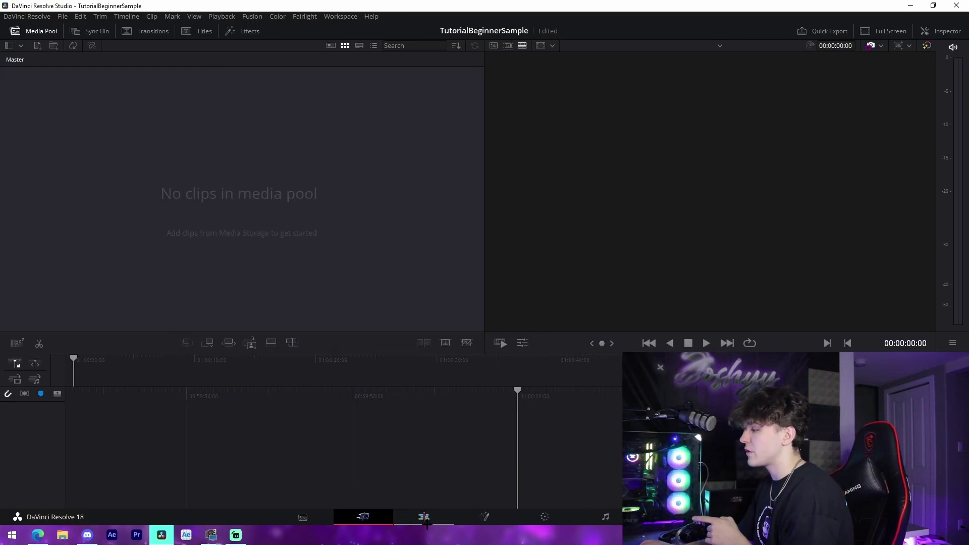
pyautogui.click(425, 519)
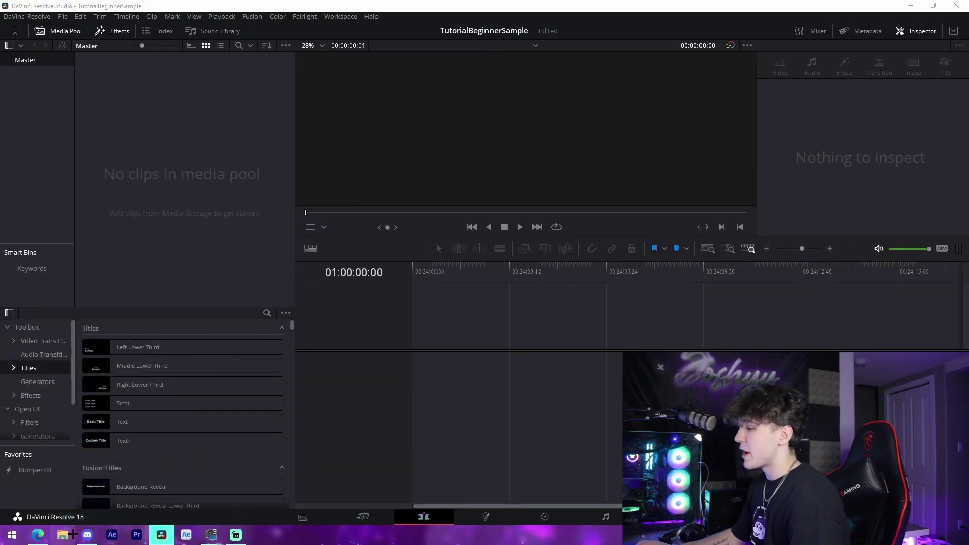
pyautogui.click(63, 535)
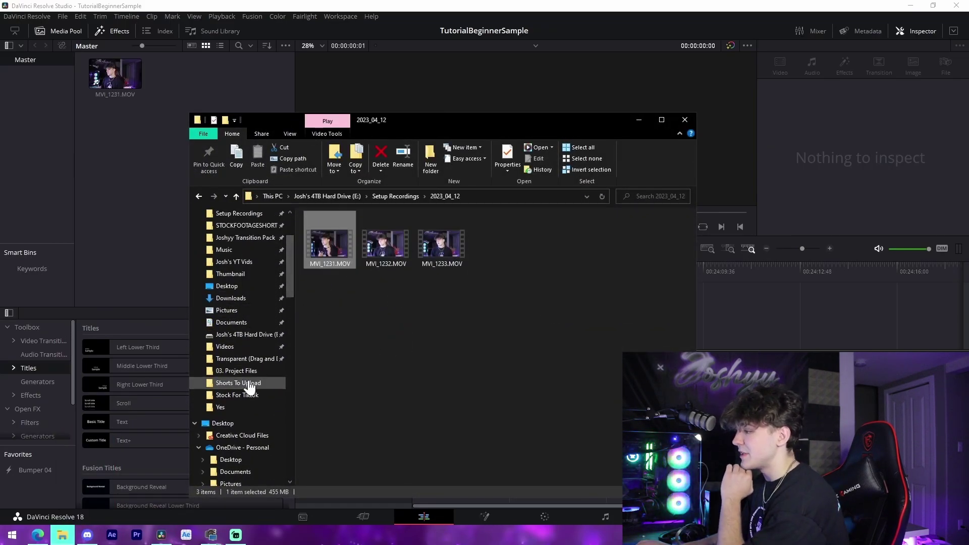
pyautogui.scroll(2, 244, 374)
pyautogui.click(235, 266)
pyautogui.scroll(-3, 556, 393)
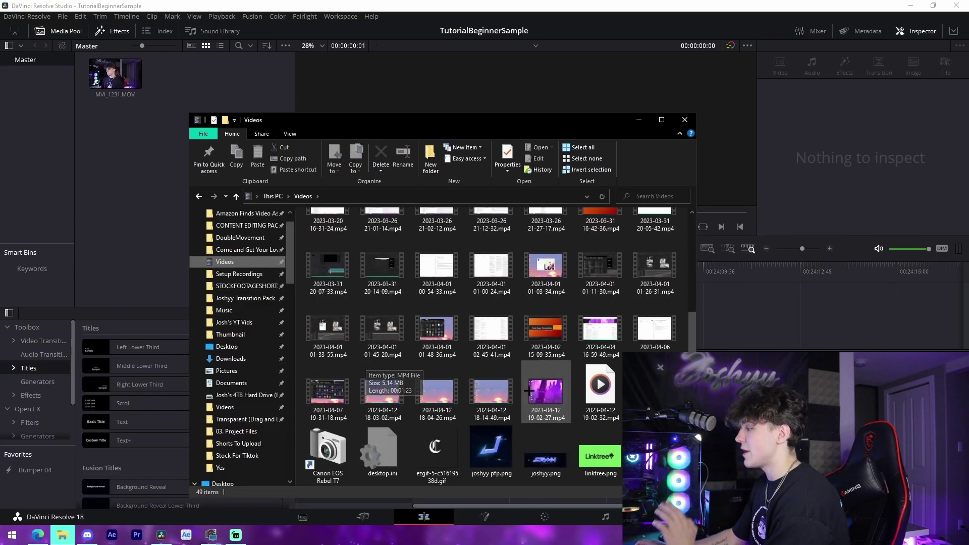
pyautogui.moveTo(557, 393); pyautogui.dragTo(540, 404)
pyautogui.moveTo(383, 394); pyautogui.dragTo(141, 175)
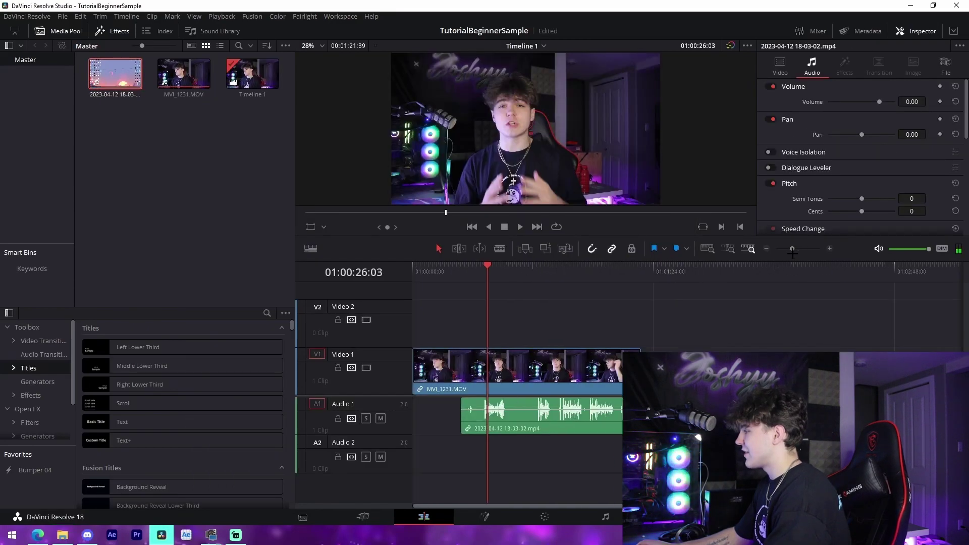
# Split the camera video and its audio where the speech begins, at about 01:00:24:55.
pyautogui.moveTo(772, 257); pyautogui.dragTo(794, 247)
pyautogui.press('b')
pyautogui.press('a')
pyautogui.click(559, 358)
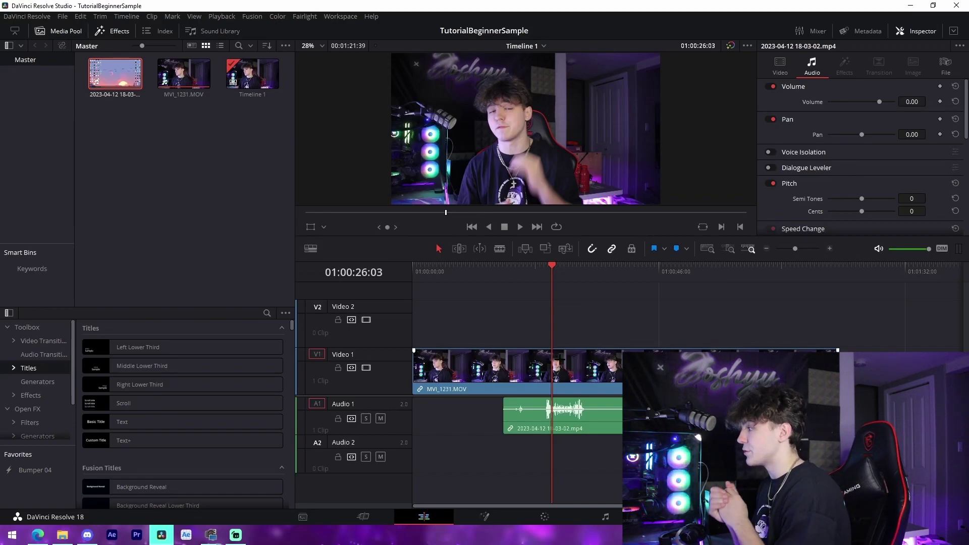
pyautogui.moveTo(794, 249); pyautogui.dragTo(798, 249)
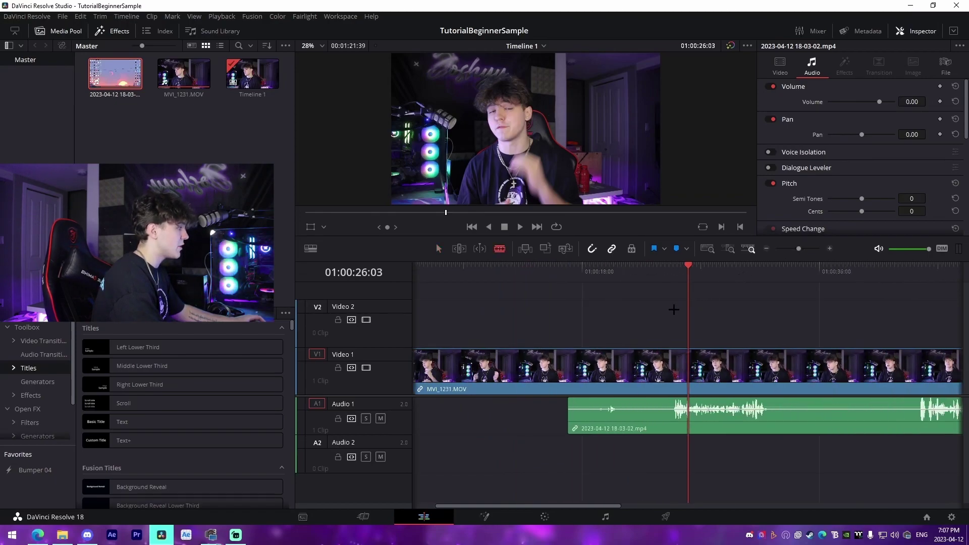
pyautogui.press('a')
pyautogui.press('b')
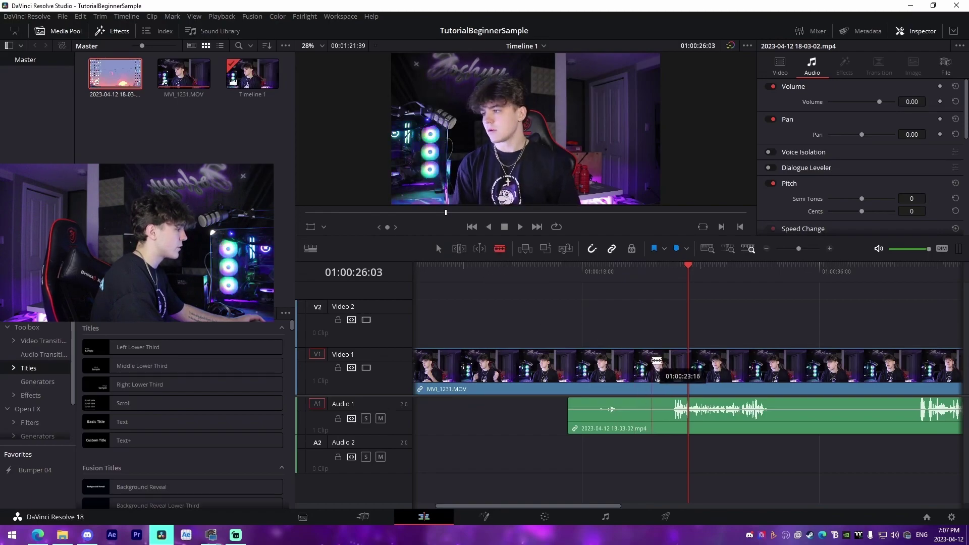
pyautogui.scroll(3, 656, 362)
pyautogui.click(635, 376)
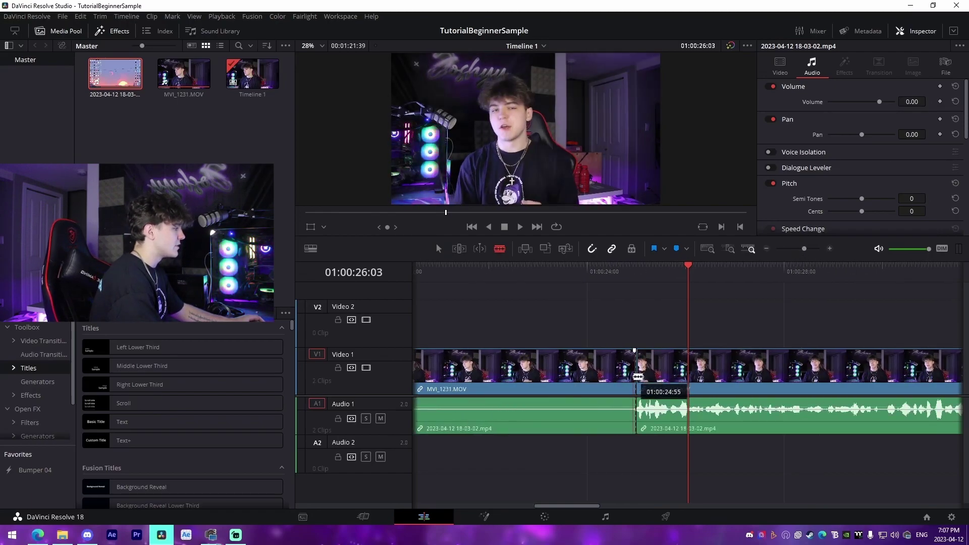
# Delete the section before the split and move the remaining video and audio to the start of the timeline.
pyautogui.moveTo(804, 248); pyautogui.dragTo(799, 250)
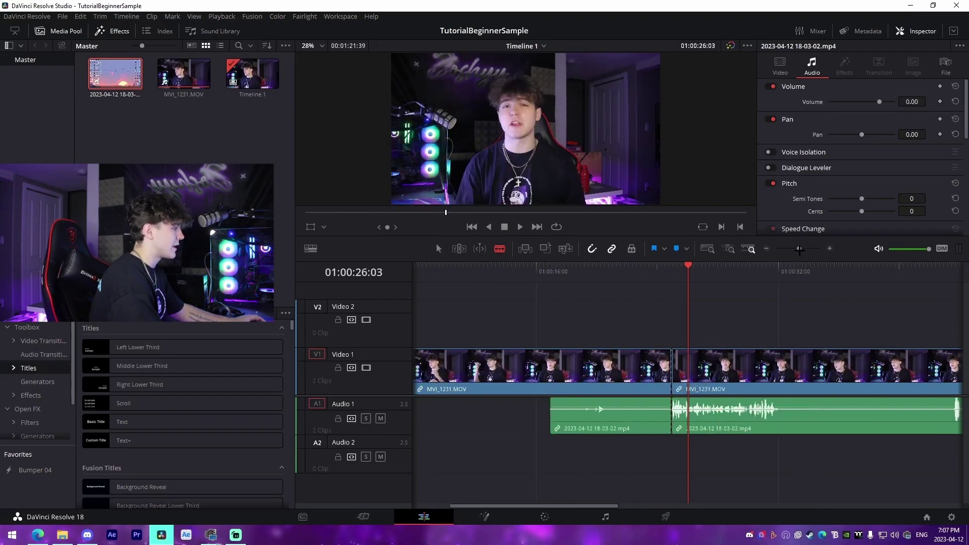
pyautogui.press('a')
pyautogui.click(618, 362)
pyautogui.press('Delete')
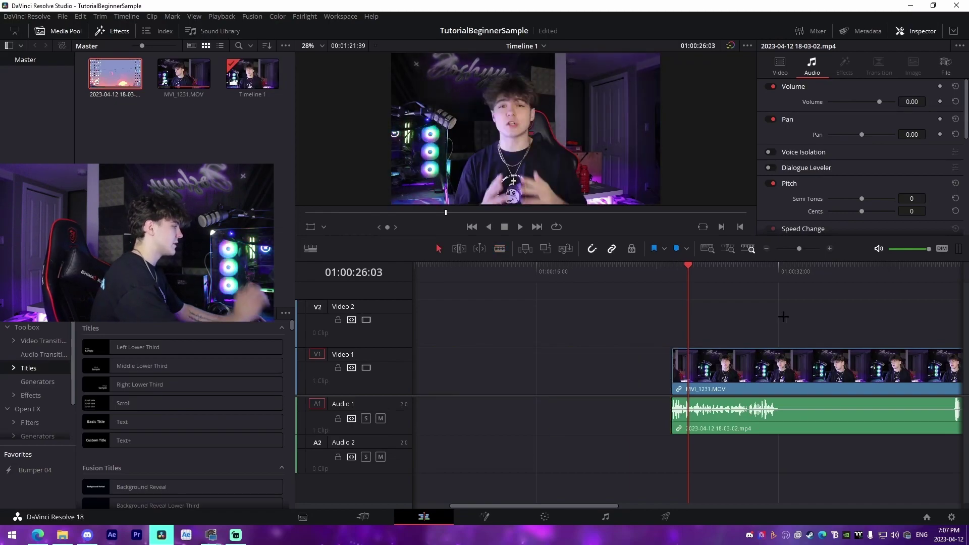
pyautogui.moveTo(798, 248); pyautogui.dragTo(795, 248)
pyautogui.moveTo(704, 374); pyautogui.dragTo(539, 376)
pyautogui.click(499, 323)
pyautogui.click(413, 268)
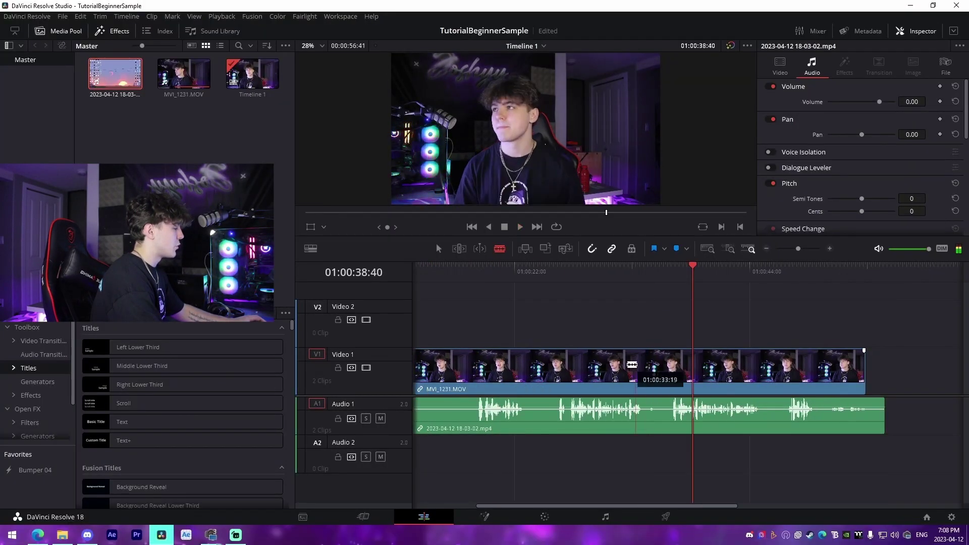
# Split the video and audio where the next good take begins, at about 01:00:36:49.
pyautogui.hscroll(-3, 631, 364)
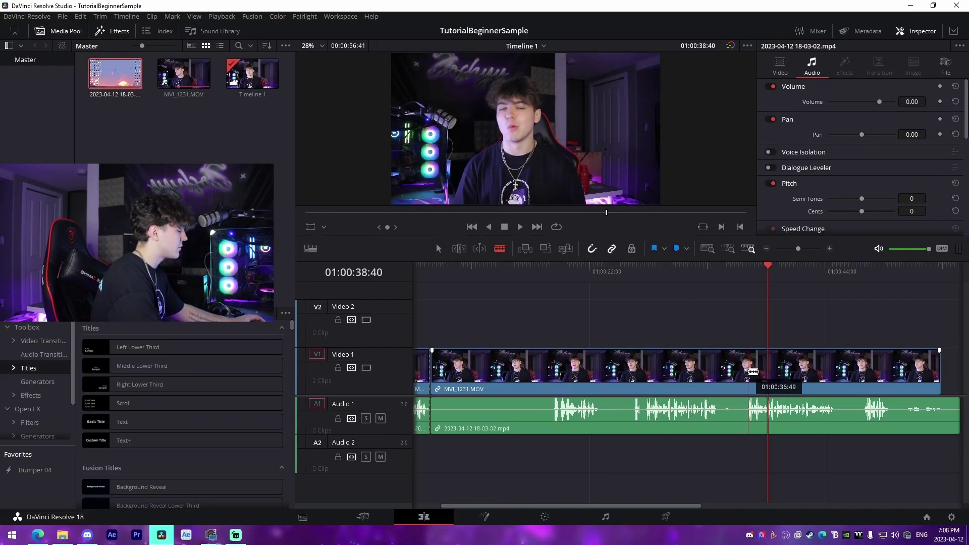
pyautogui.click(748, 372)
pyautogui.press('a')
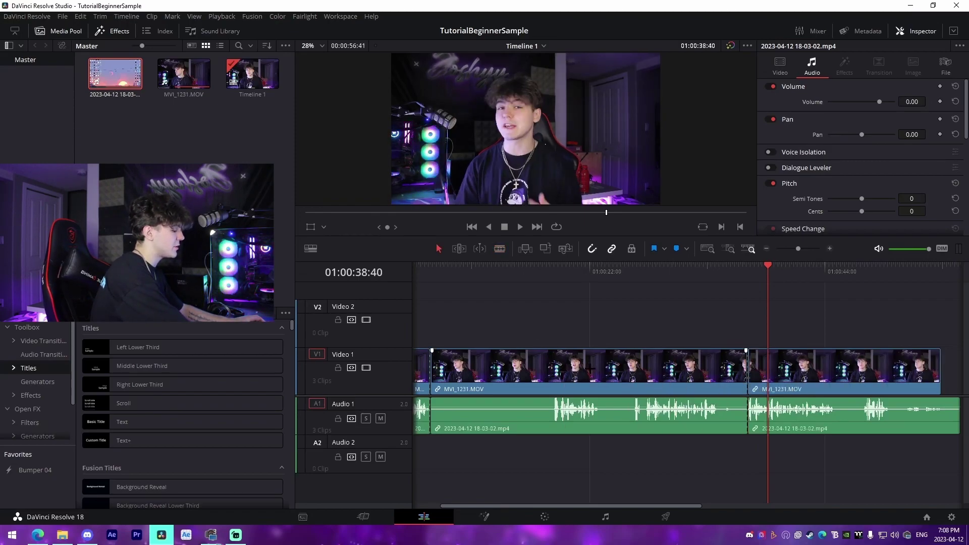
pyautogui.click(590, 369)
pyautogui.press('BackSpace')
pyautogui.hotkey('ctrl', 'z')
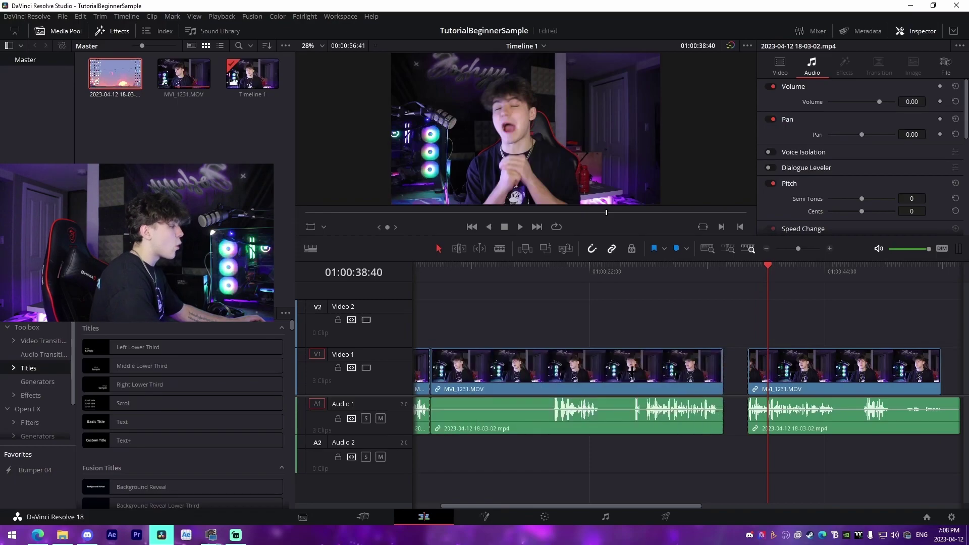
# Ripple-delete the unwanted middle section between the two splits so the good takes join up.
pyautogui.click(593, 365)
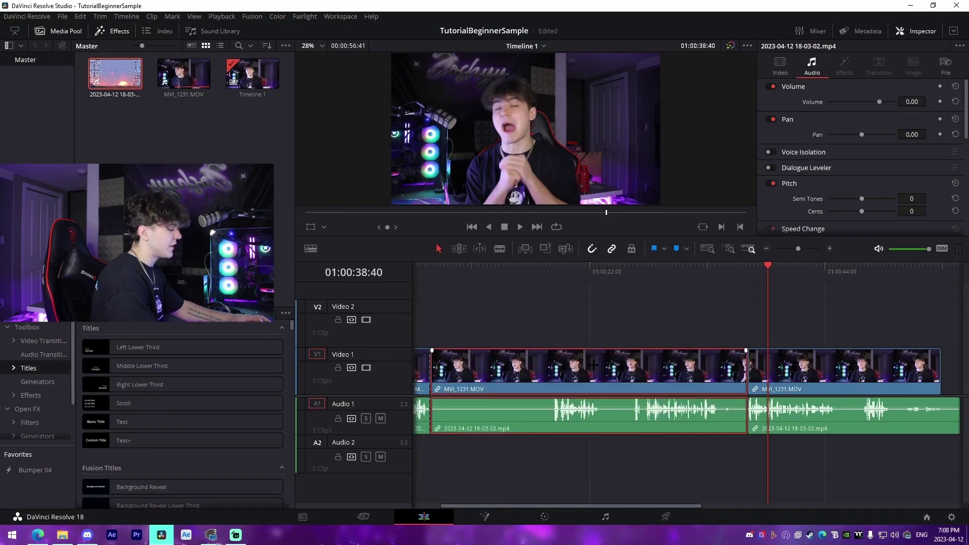
pyautogui.press('Delete')
pyautogui.press('Home')
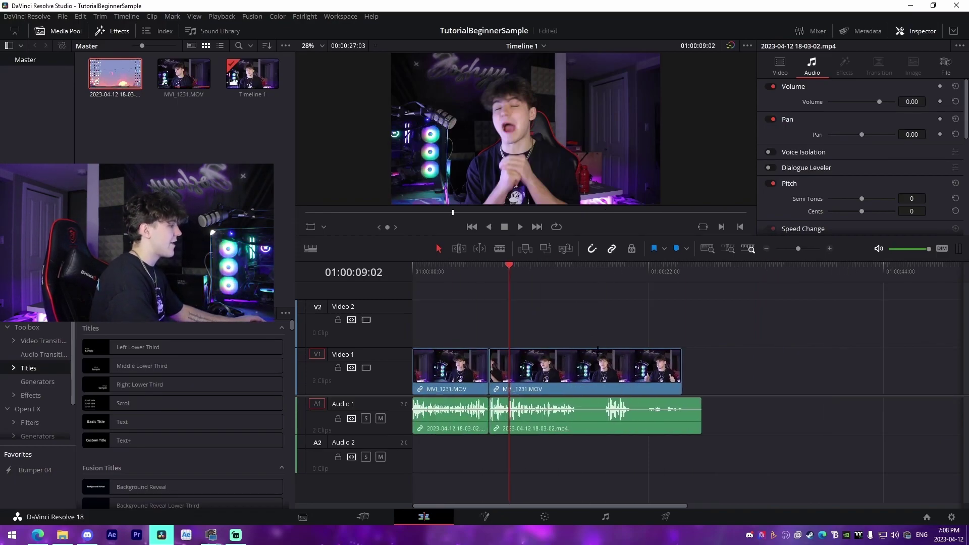
# Split the second clip on both sides of its silent pause and ripple-delete that silent section.
pyautogui.click(475, 271)
pyautogui.moveTo(798, 249); pyautogui.dragTo(804, 248)
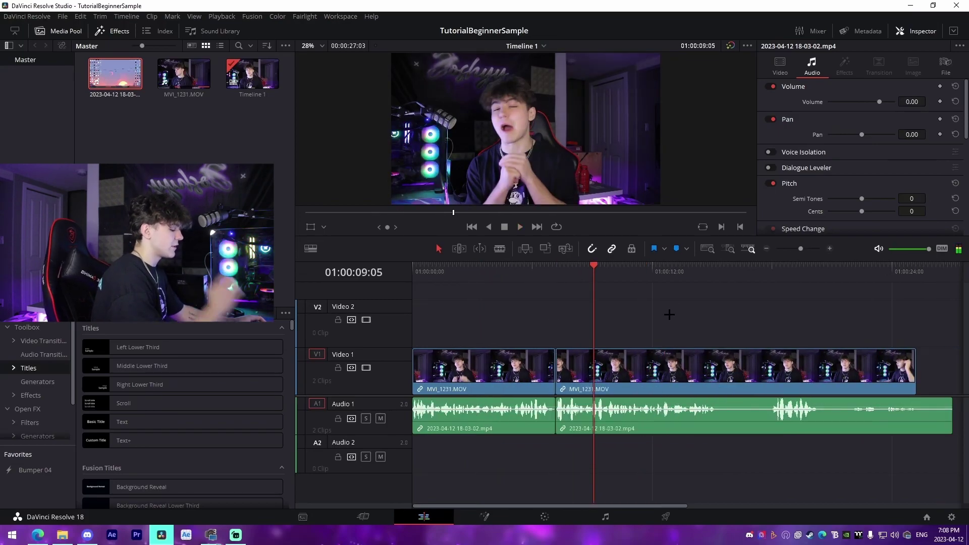
pyautogui.press('b')
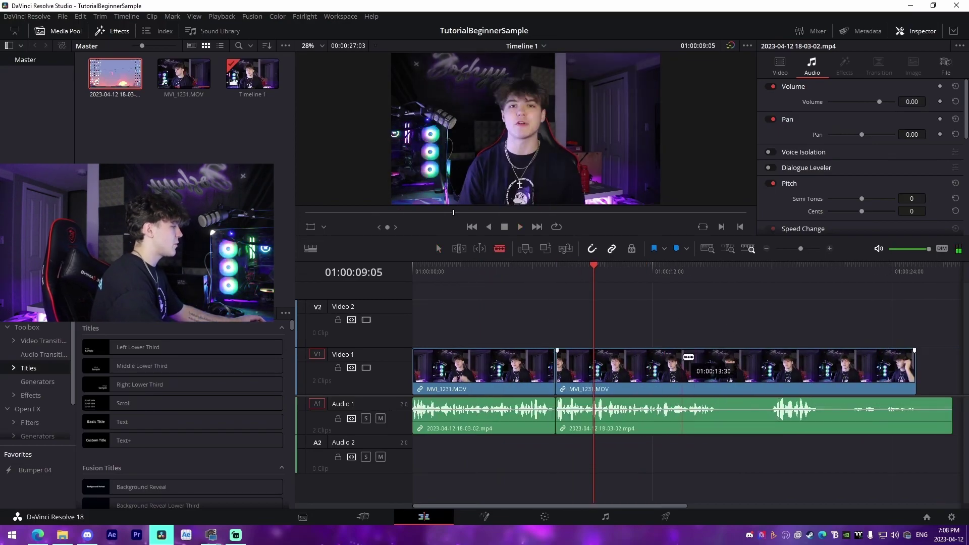
pyautogui.click(715, 367)
pyautogui.click(772, 376)
pyautogui.press('a')
pyautogui.click(742, 384)
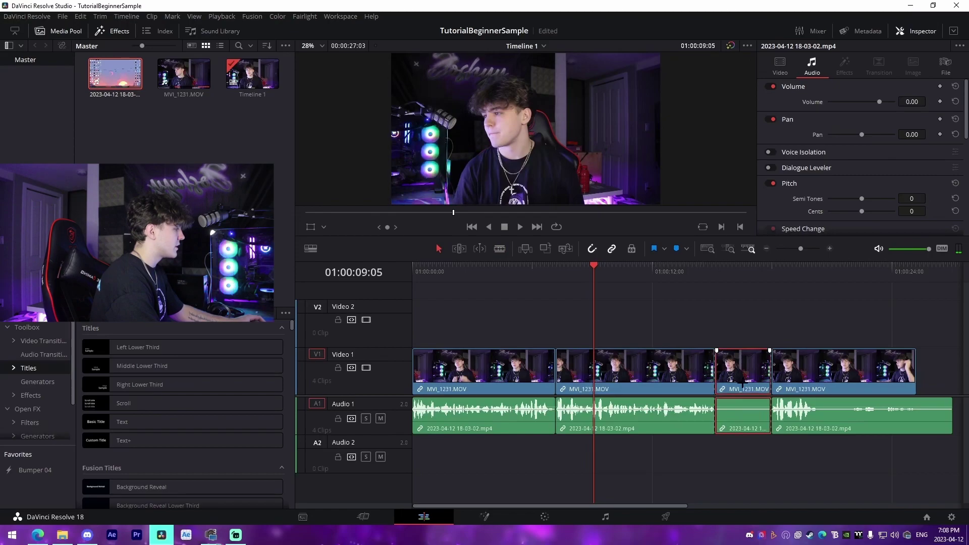
pyautogui.press('Delete')
# Split the last clip right after its speech ends and delete the leftover tail.
pyautogui.press('b')
pyautogui.click(761, 380)
pyautogui.press('a')
pyautogui.click(795, 380)
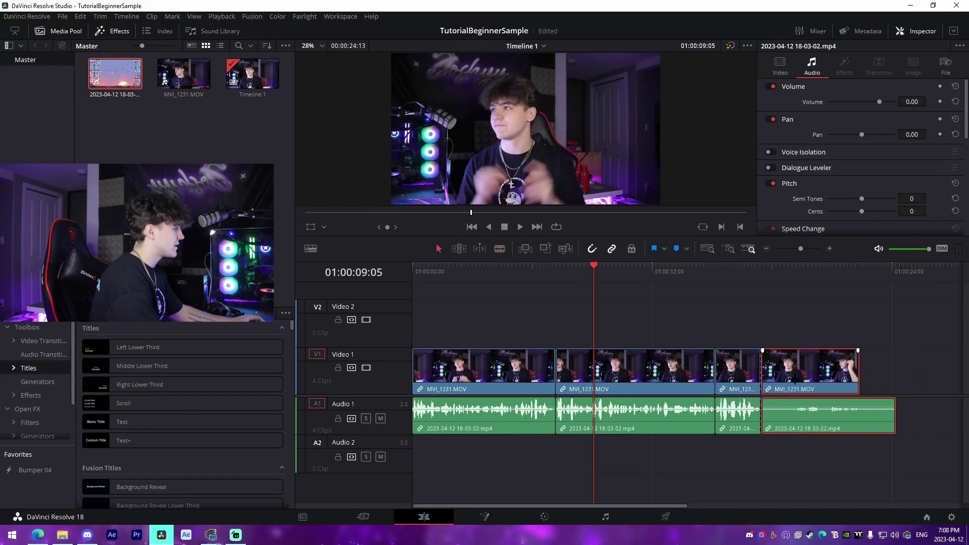
pyautogui.press('Delete')
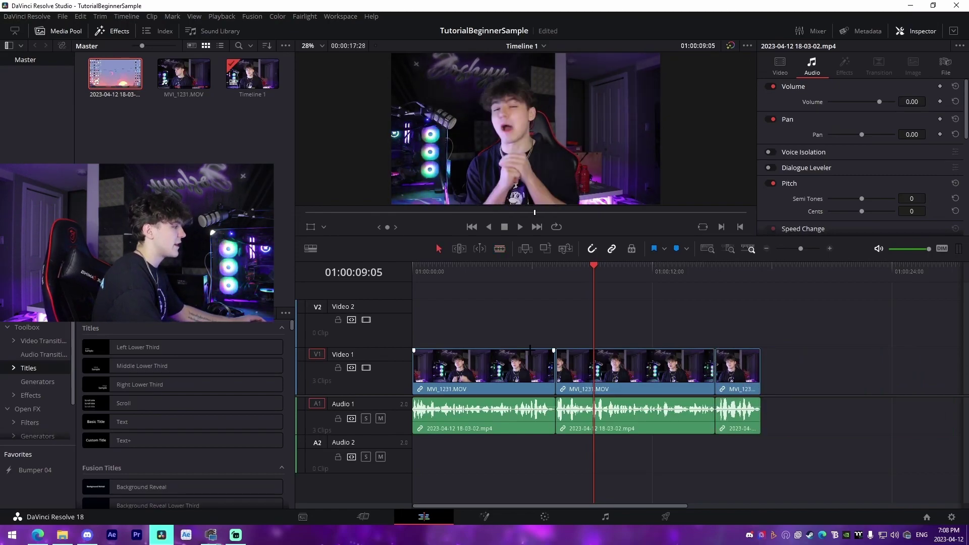
# Play back the cut between the first and second clips to check its pacing.
pyautogui.click(531, 269)
pyautogui.press('space')
pyautogui.hotkey('ctrl', '=')
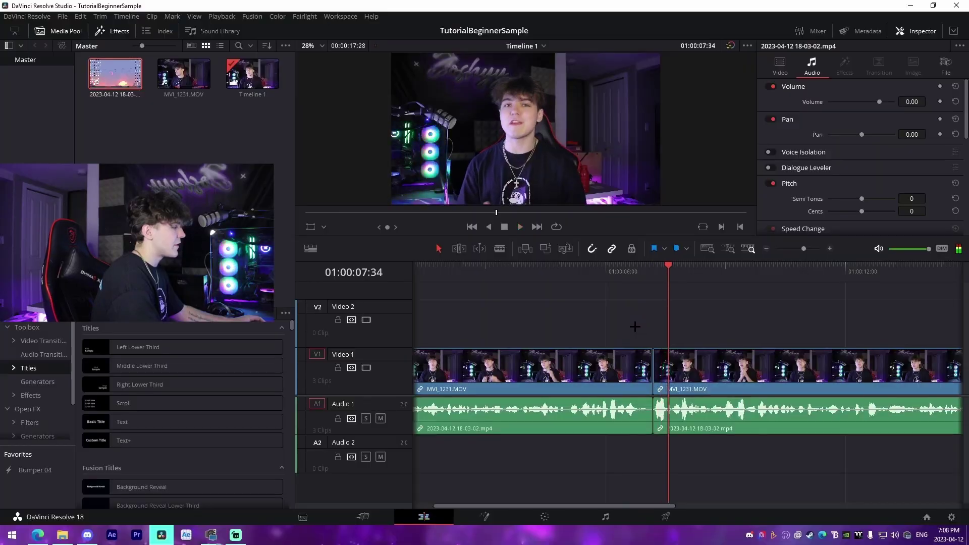
pyautogui.click(632, 278)
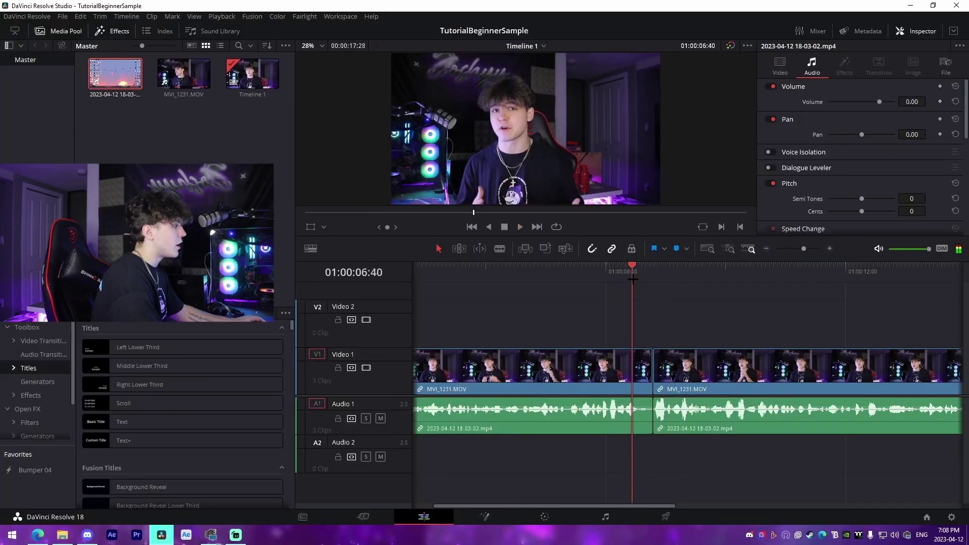
# Move the second clip up to Video 2 and Audio 2, slightly overlapping the end of the first, and play back the overlap.
pyautogui.click(684, 364)
pyautogui.moveTo(689, 381); pyautogui.dragTo(663, 324)
pyautogui.click(595, 270)
pyautogui.press('space')
pyautogui.click(703, 380)
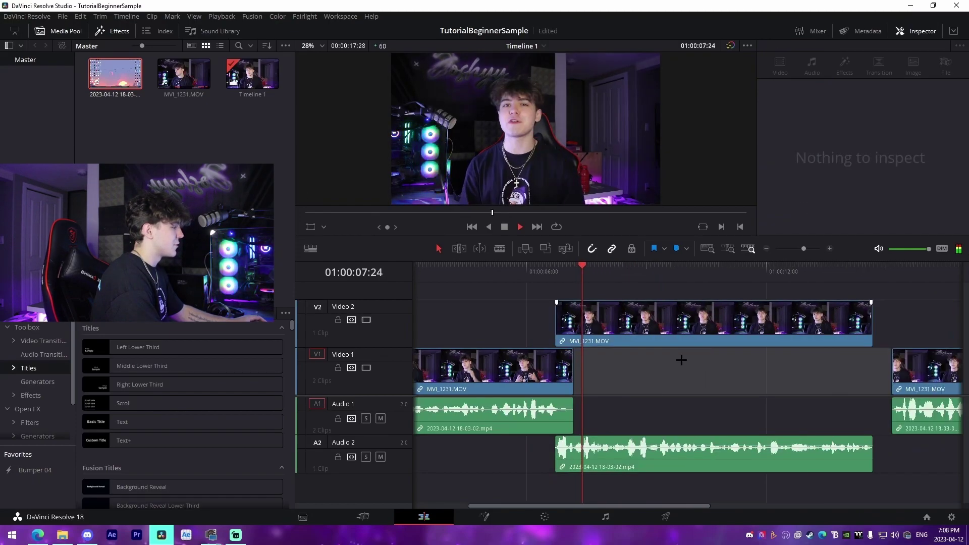
pyautogui.press('space')
pyautogui.hscroll(2, 733, 372)
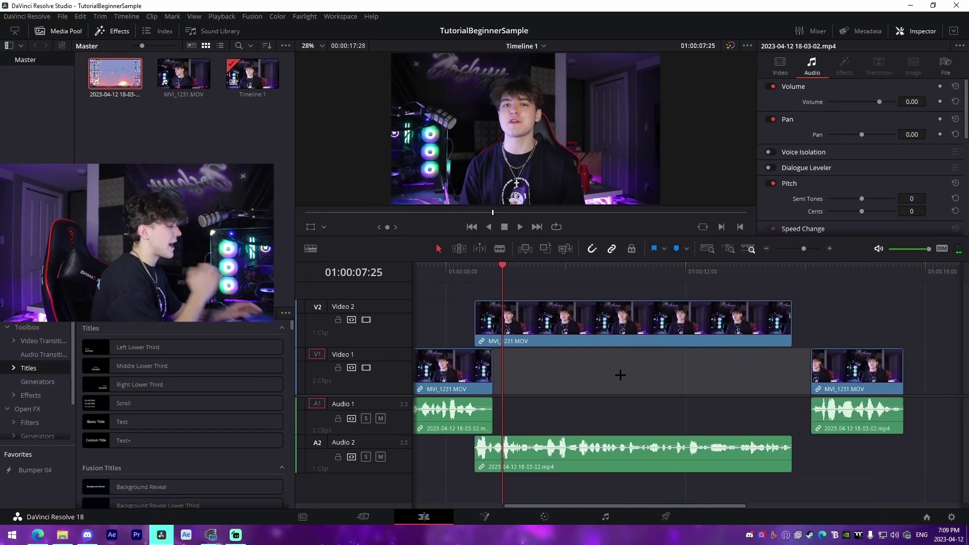
# Move the third clip earlier on Video 1 and Audio 1 until it slightly overlaps the end of the second clip.
pyautogui.moveTo(829, 364); pyautogui.dragTo(800, 364)
pyautogui.rightClick(790, 335)
pyautogui.click(746, 368)
pyautogui.click(746, 368)
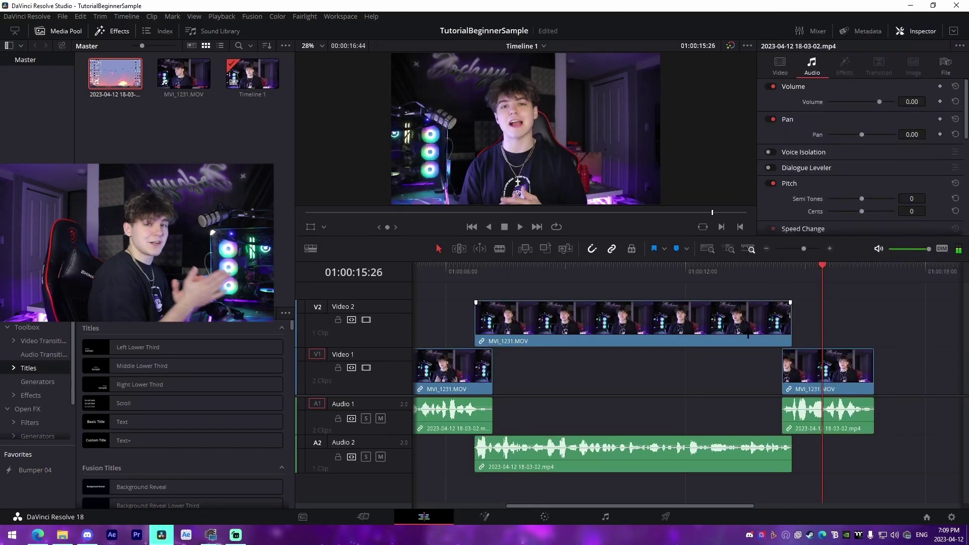
# Unlink the second clip's video on Video 2 from its audio on Audio 2.
pyautogui.rightClick(766, 342)
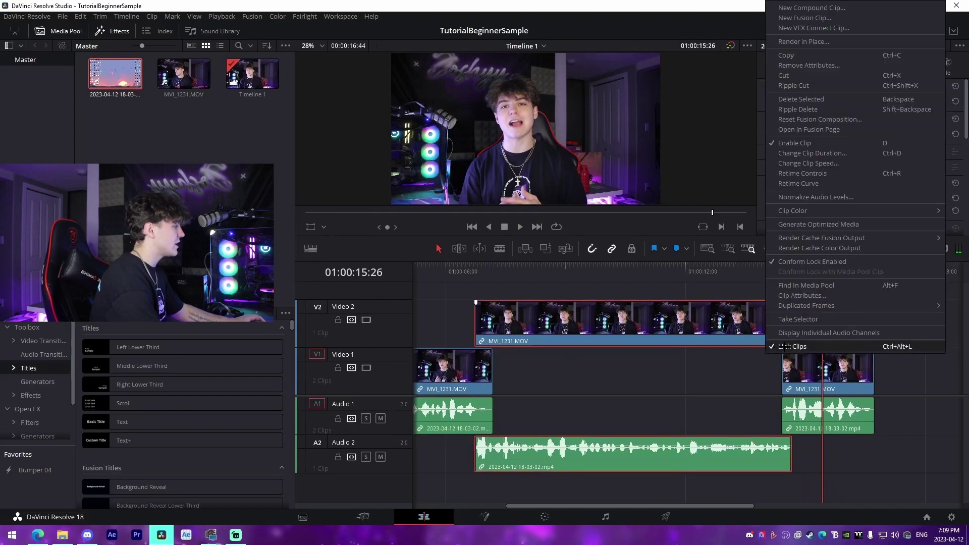
pyautogui.click(711, 367)
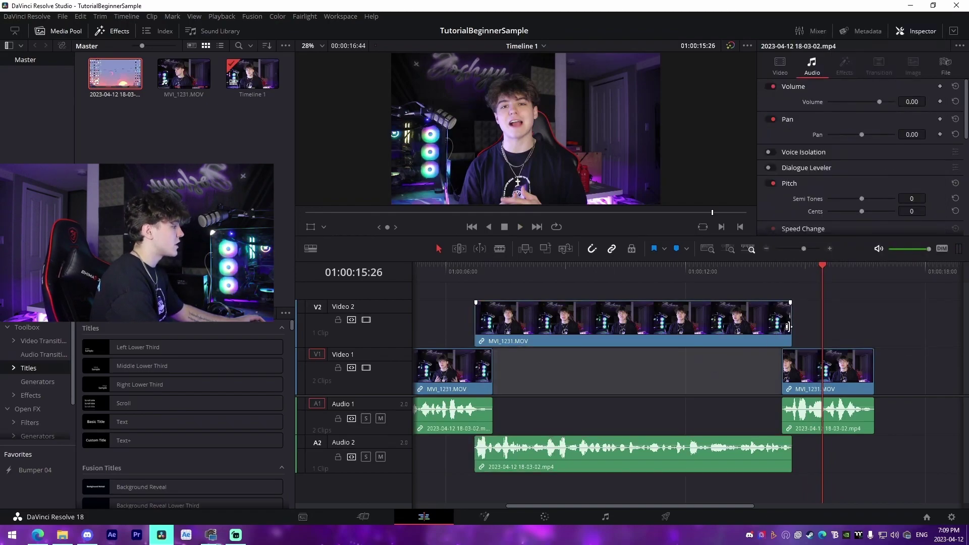
pyautogui.rightClick(758, 334)
pyautogui.click(772, 344)
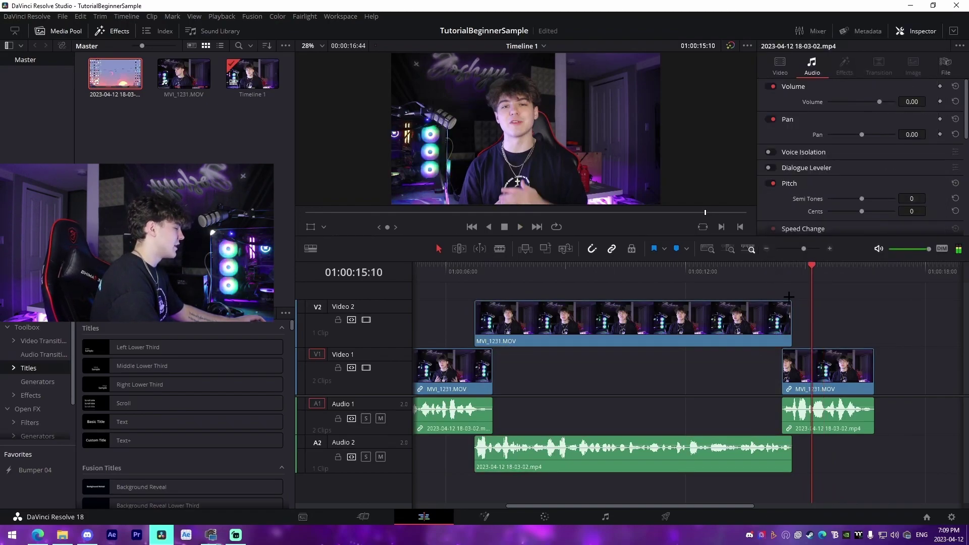
# Open the first clip's video transform settings with the playhead at the timeline's start and try out its zoom.
pyautogui.moveTo(805, 248); pyautogui.dragTo(801, 247)
pyautogui.hscroll(-2, 816, 315)
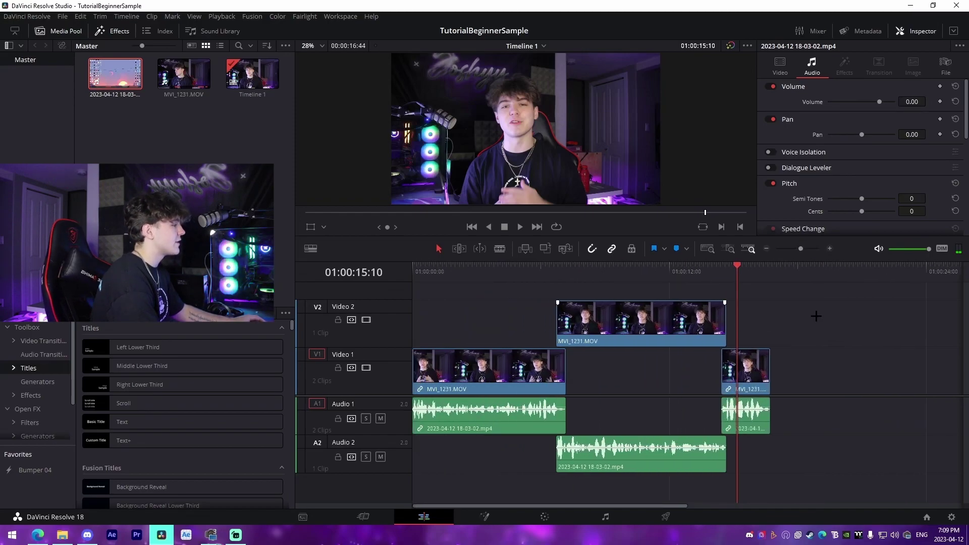
pyautogui.click(469, 322)
pyautogui.click(469, 321)
pyautogui.click(471, 328)
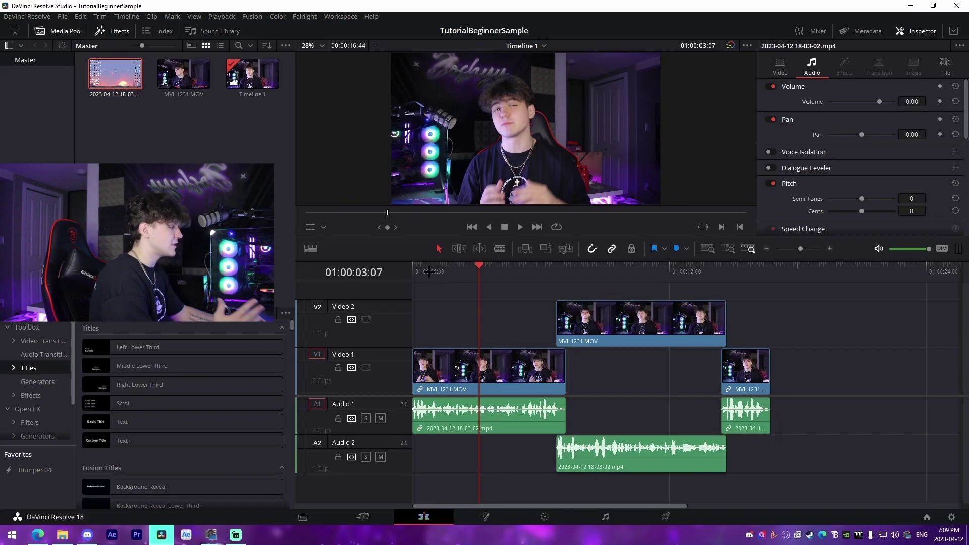
pyautogui.press('Home')
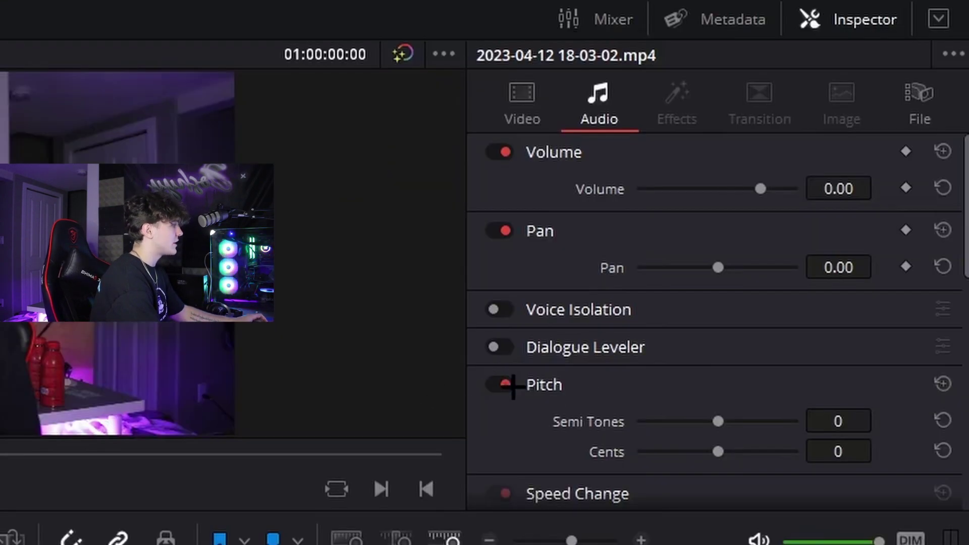
pyautogui.click(534, 105)
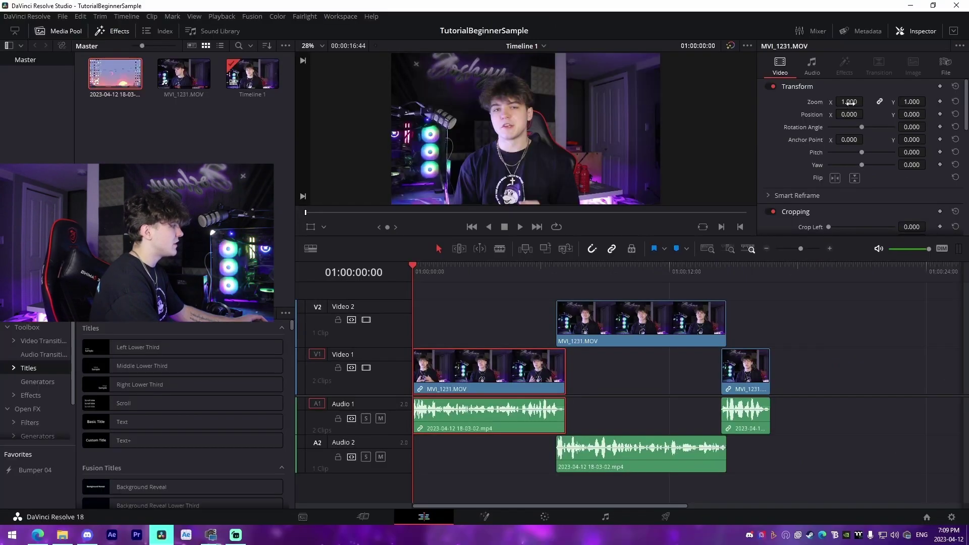
pyautogui.moveTo(692, 189); pyautogui.dragTo(729, 187)
pyautogui.moveTo(866, 100); pyautogui.dragTo(861, 127)
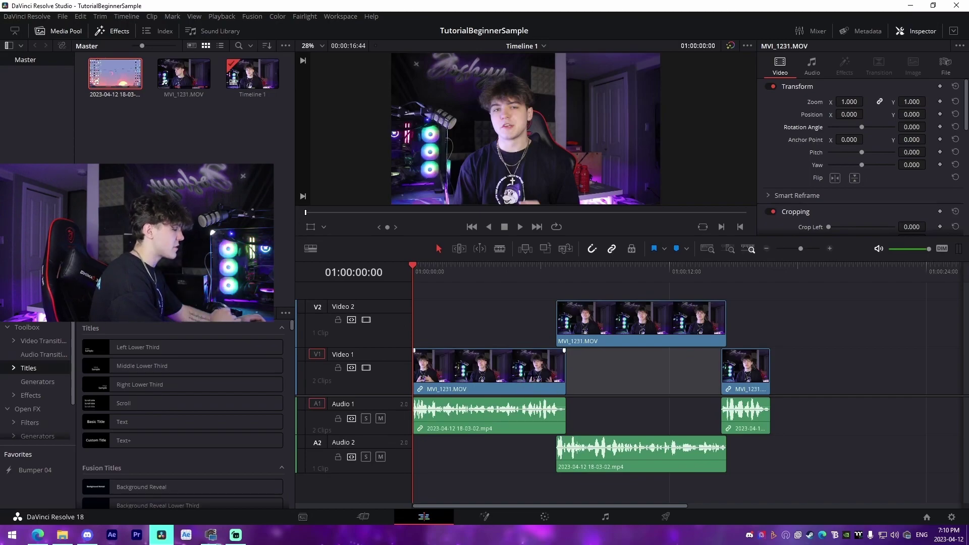
# Keyframe the first clip's zoom from 1.000 at its start to a larger value at its end and play it back.
pyautogui.click(533, 376)
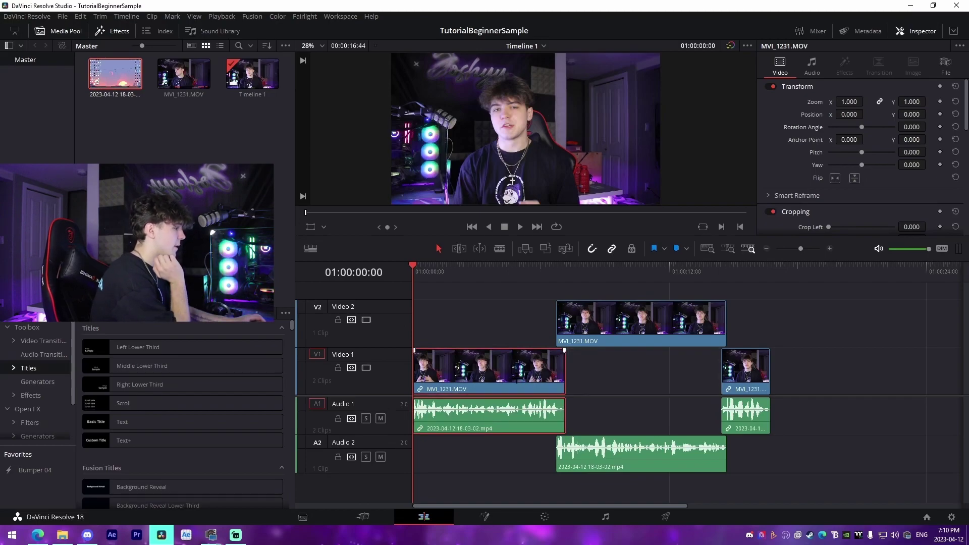
pyautogui.click(940, 102)
pyautogui.moveTo(544, 261); pyautogui.dragTo(565, 267)
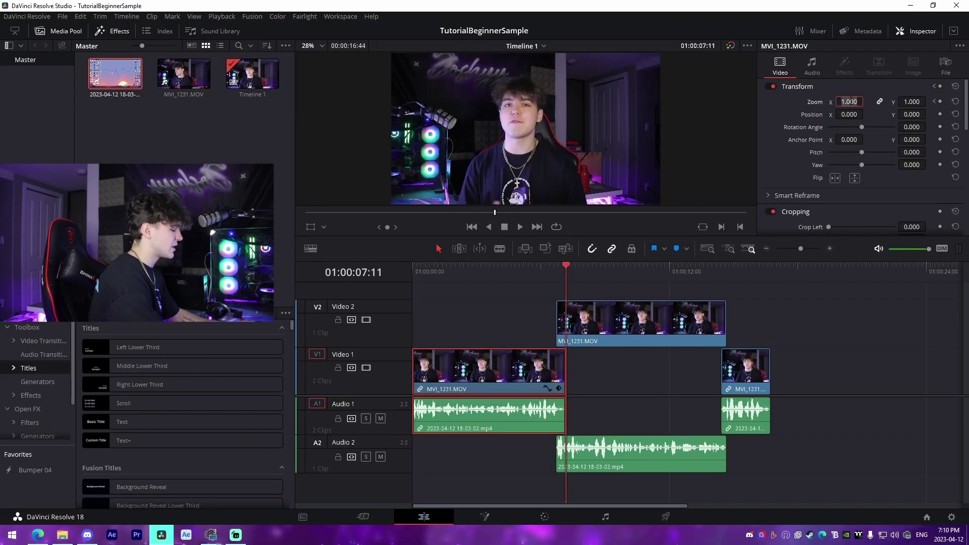
pyautogui.press('Home')
pyautogui.press('space')
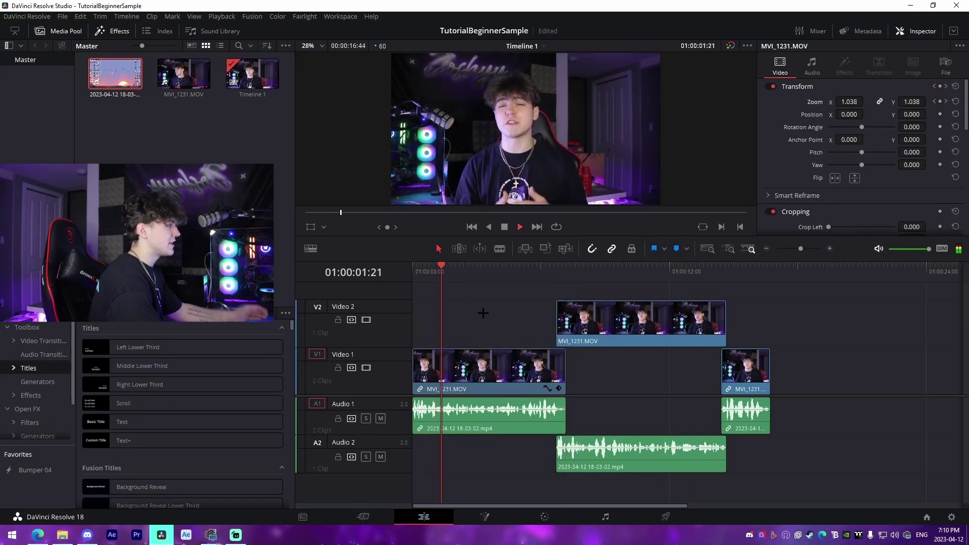
pyautogui.press('space')
# Keyframe the second clip's zoom from 1.000 at its start to about 1.2 at its end and play back the ending.
pyautogui.moveTo(507, 275); pyautogui.dragTo(557, 287)
pyautogui.click(584, 316)
pyautogui.click(939, 101)
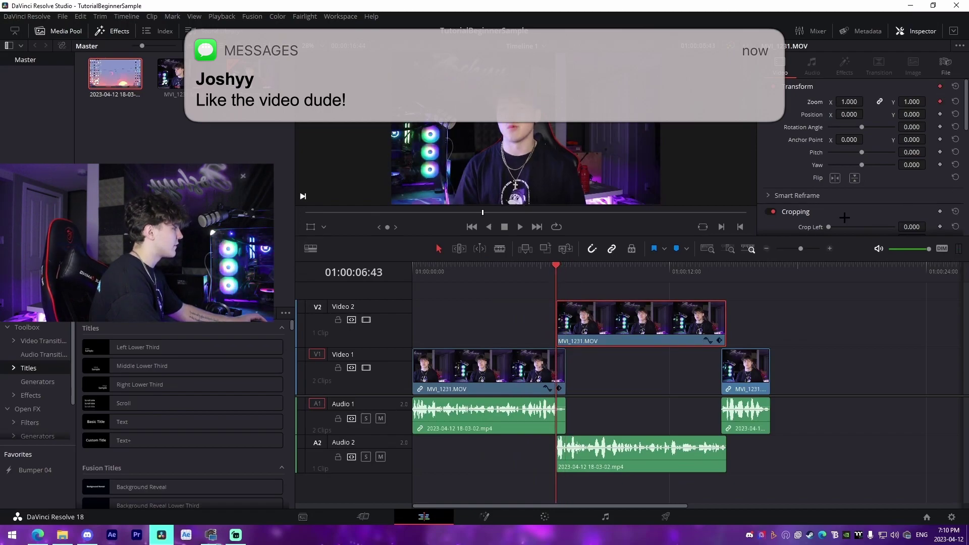
pyautogui.click(725, 277)
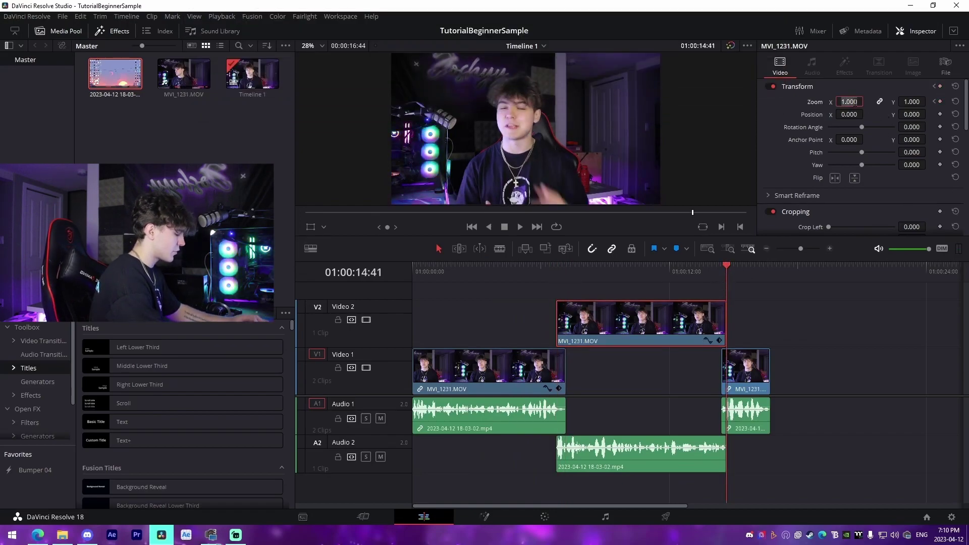
pyautogui.click(742, 292)
pyautogui.click(716, 273)
pyautogui.press('space')
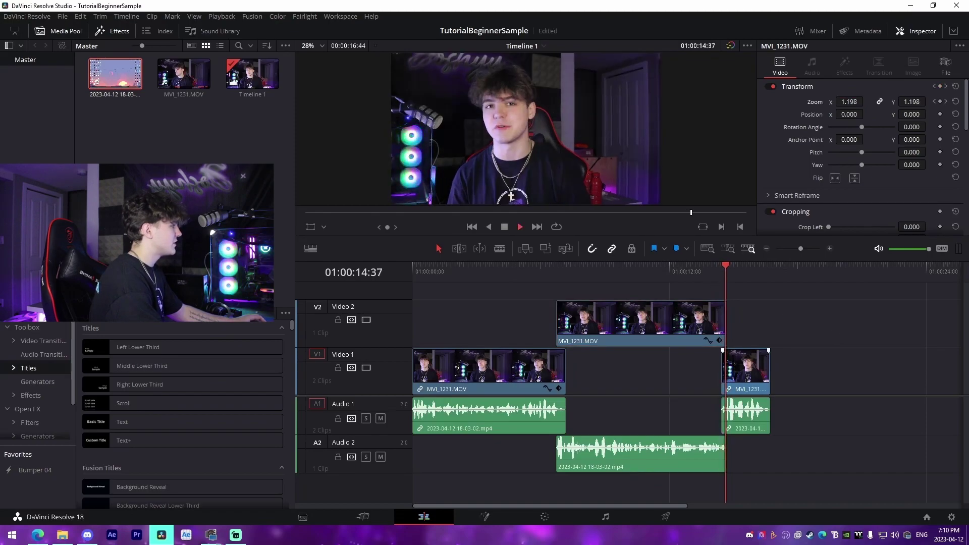
# Keyframe the third clip's zoom from 1.000 at its start to a larger value at its end and play back the transition.
pyautogui.click(747, 363)
pyautogui.click(720, 269)
pyautogui.press('End')
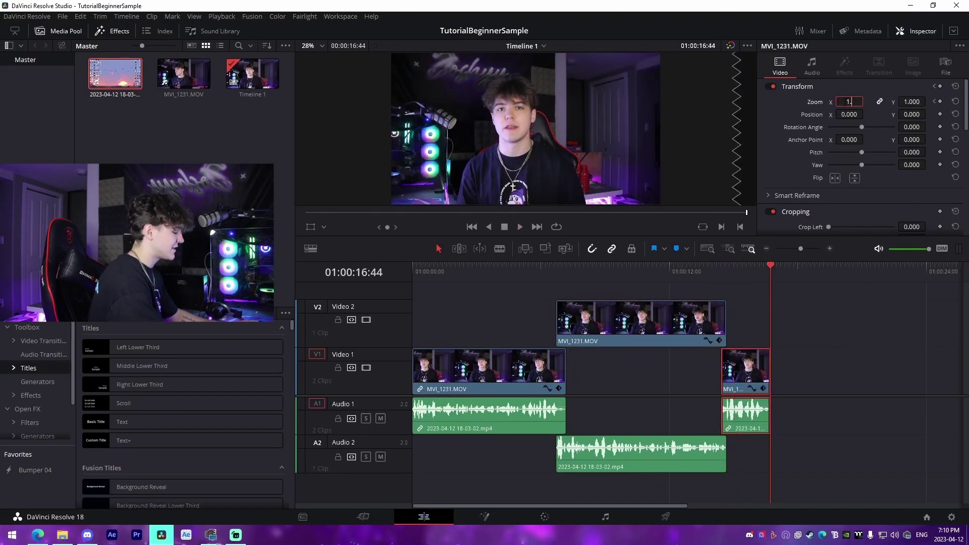
pyautogui.click(757, 288)
pyautogui.click(716, 273)
pyautogui.press('space')
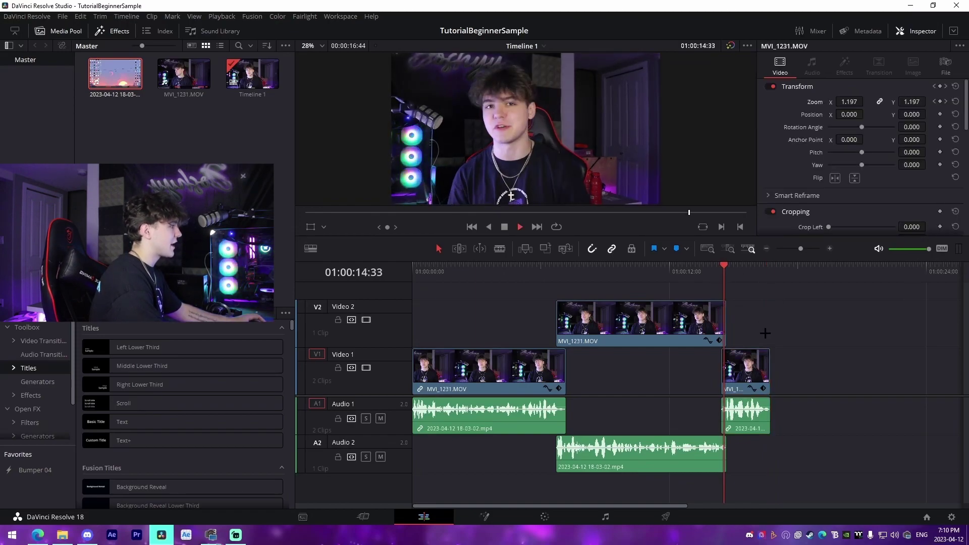
# Play the timeline from the beginning to check the gradual zoom on the first clip.
pyautogui.moveTo(721, 272); pyautogui.dragTo(425, 294)
pyautogui.click(486, 325)
pyautogui.press('Home')
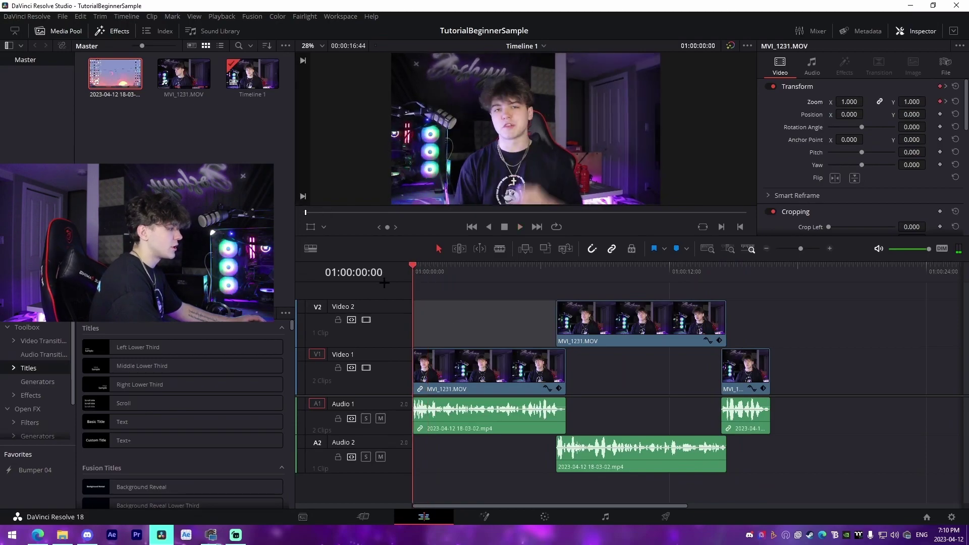
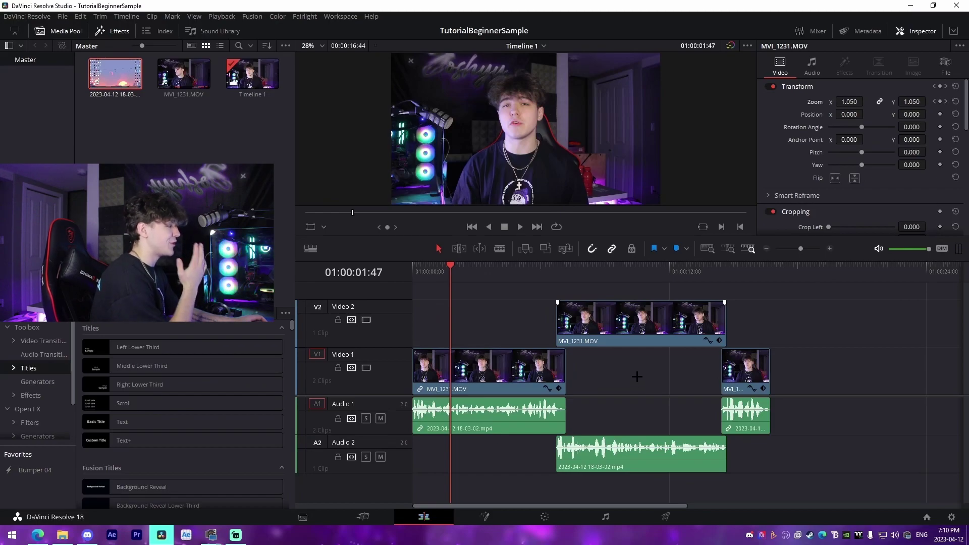
# Place a Text title on Video 2 at the timeline's start and set its text to "today im going to".
pyautogui.press('Home')
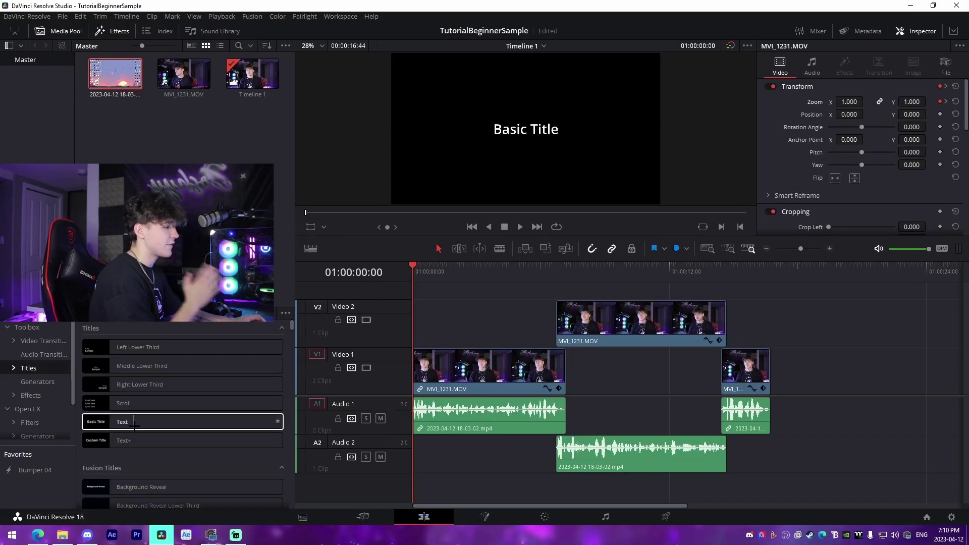
pyautogui.moveTo(146, 424); pyautogui.dragTo(439, 325)
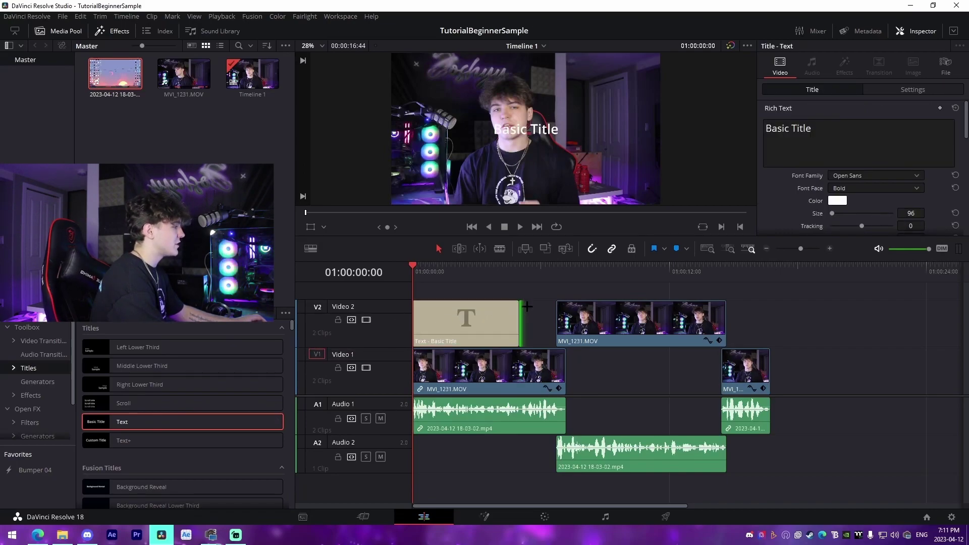
pyautogui.press('Delete')
pyautogui.moveTo(126, 421); pyautogui.dragTo(437, 327)
pyautogui.click(849, 155)
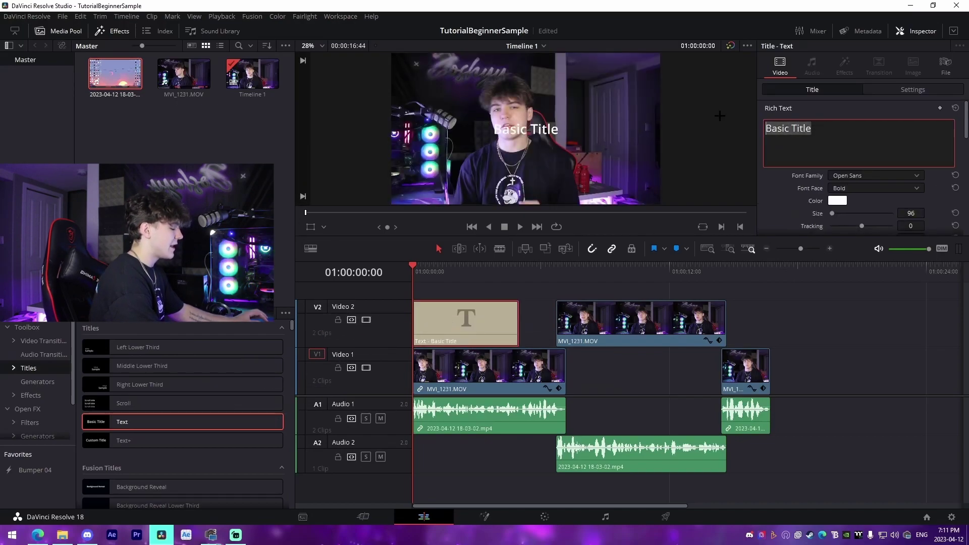
pyautogui.write('today im going to')
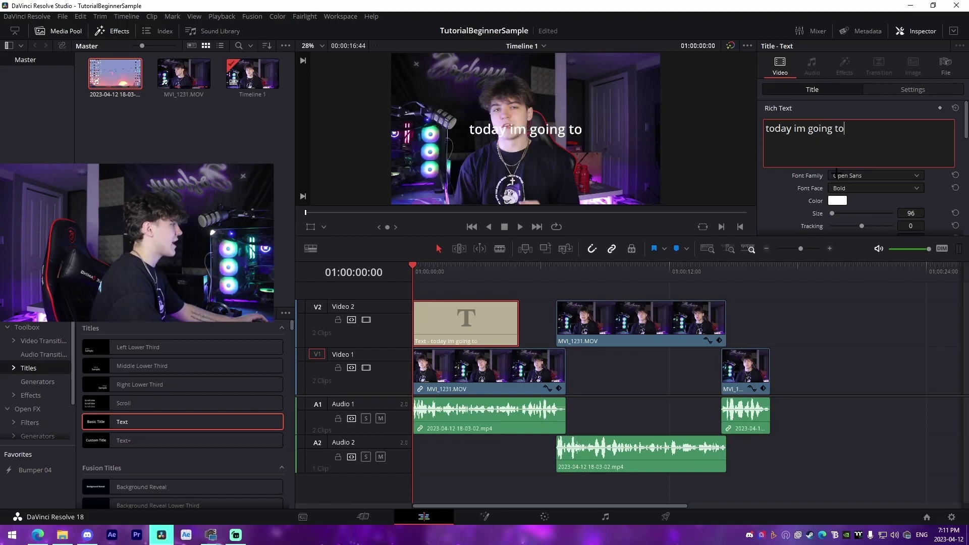
# Change the title's font family to Komika Axis.
pyautogui.click(835, 175)
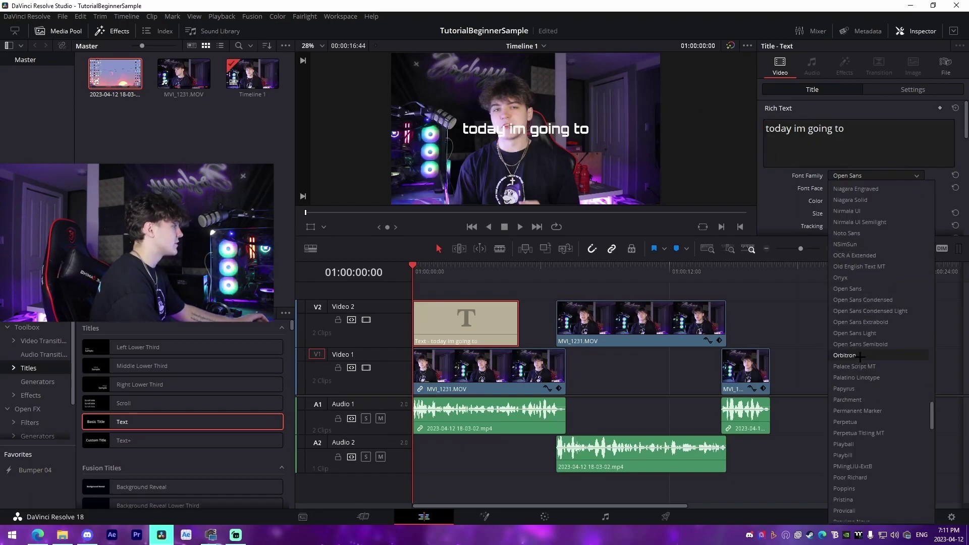
pyautogui.scroll(3, 863, 353)
pyautogui.scroll(20, 874, 317)
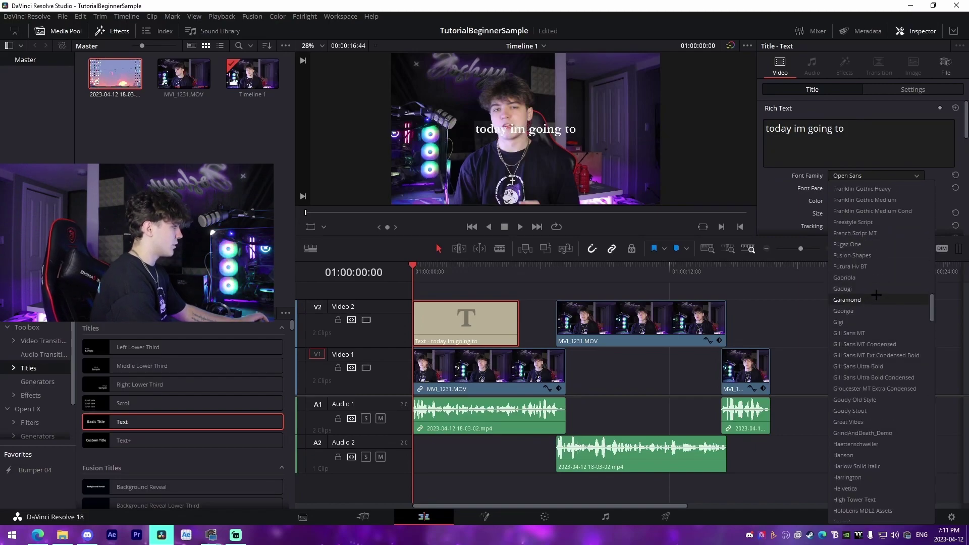
pyautogui.scroll(1, 873, 308)
pyautogui.scroll(-10, 858, 364)
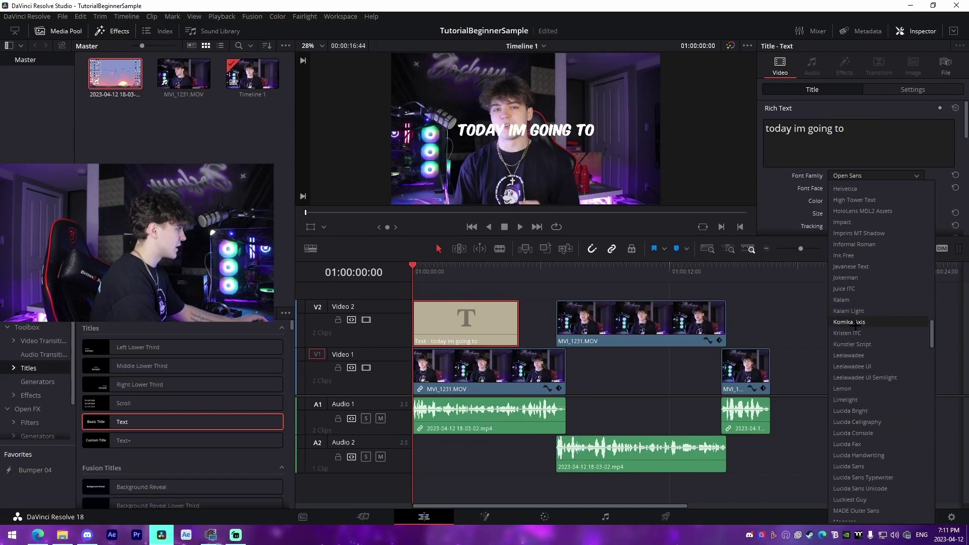
pyautogui.click(854, 322)
# Lower the title to the bottom of the frame by setting its Y position to -457.
pyautogui.click(907, 89)
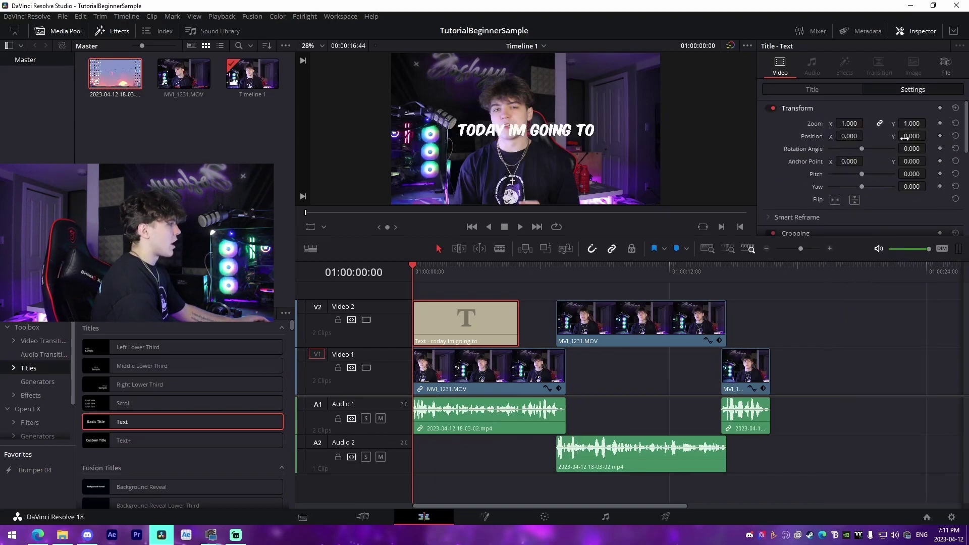
pyautogui.moveTo(911, 136); pyautogui.dragTo(679, 135)
pyautogui.moveTo(877, 135); pyautogui.dragTo(878, 136)
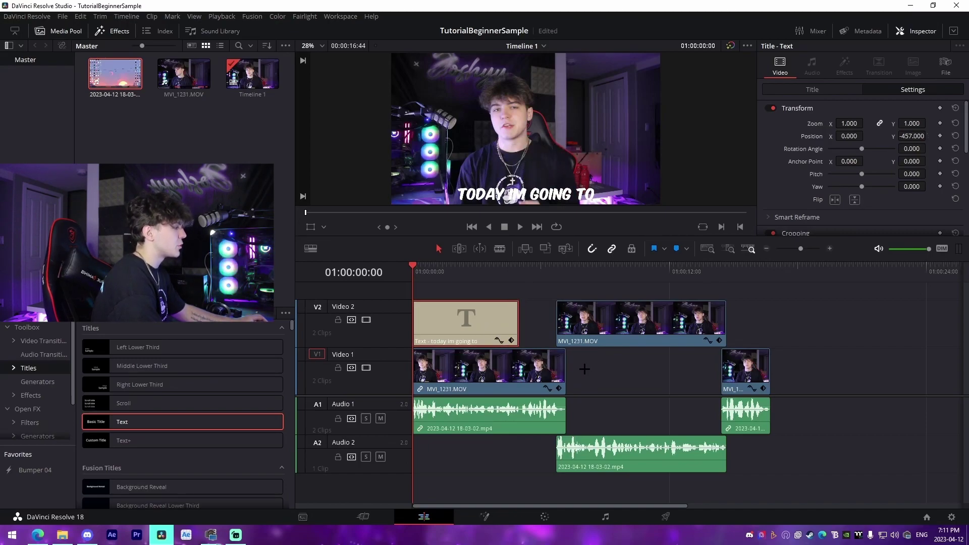
# Try out a black stroke around the title text and return its size to 0.
pyautogui.click(796, 90)
pyautogui.scroll(-10, 772, 210)
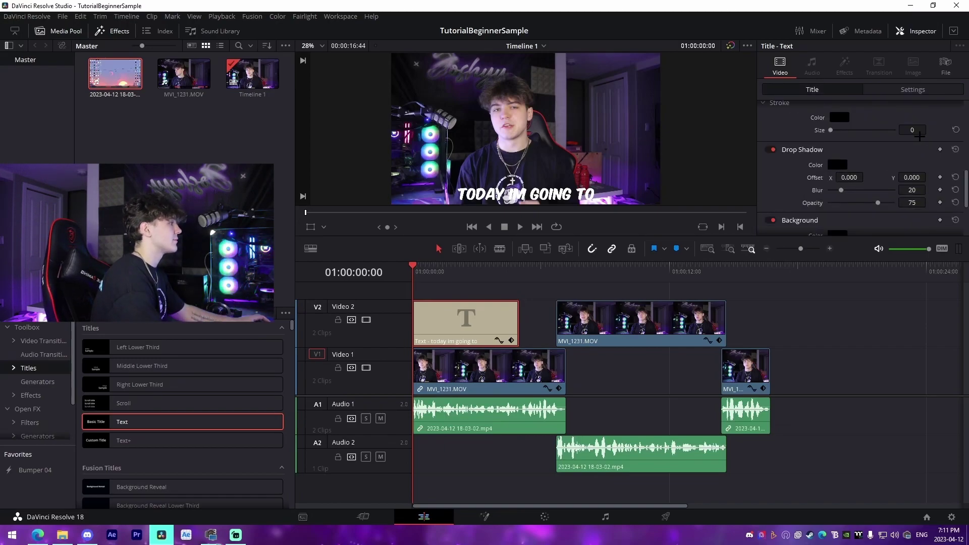
pyautogui.moveTo(831, 129); pyautogui.dragTo(854, 130)
pyautogui.moveTo(929, 130); pyautogui.dragTo(900, 129)
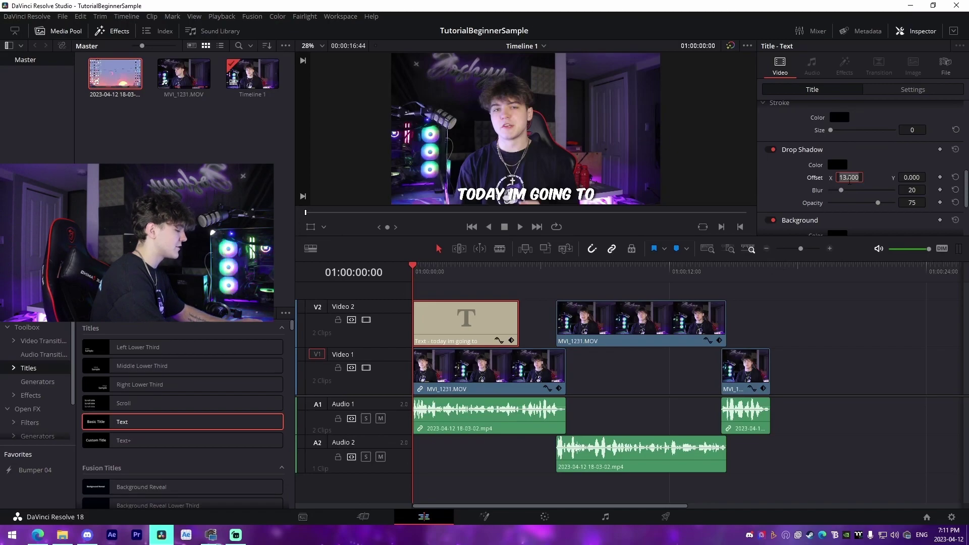
# Set the title's drop shadow offset to 3 in X and a negative value in Y, and save the project.
pyautogui.click(922, 176)
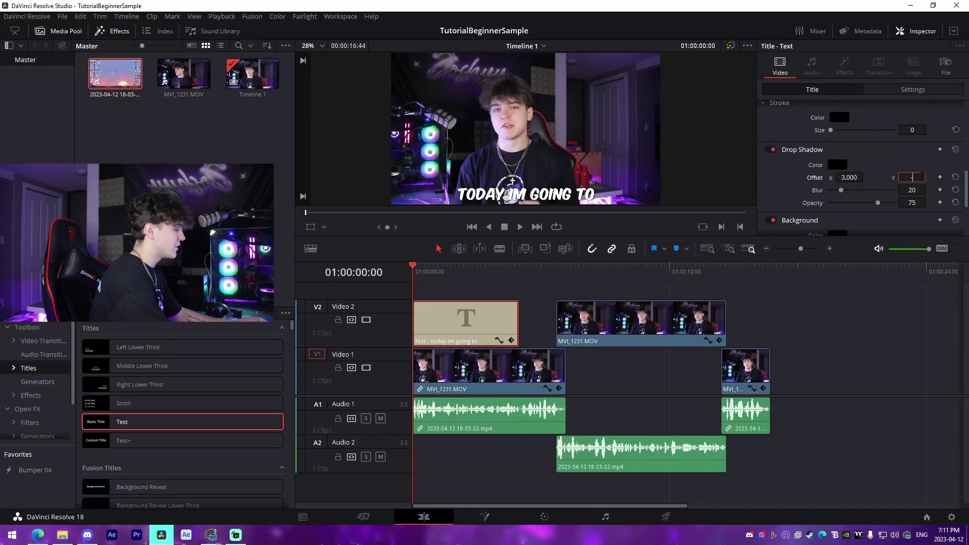
pyautogui.click(646, 385)
pyautogui.hotkey('ctrl', 's')
# Play back the title and examine its lettering and drop shadow close up in the viewer.
pyautogui.press('space')
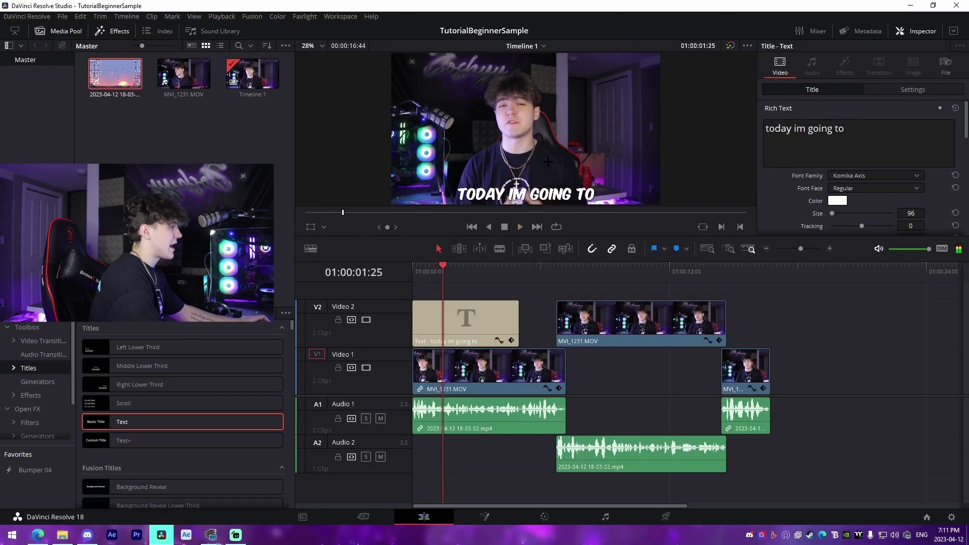
pyautogui.scroll(6, 547, 162)
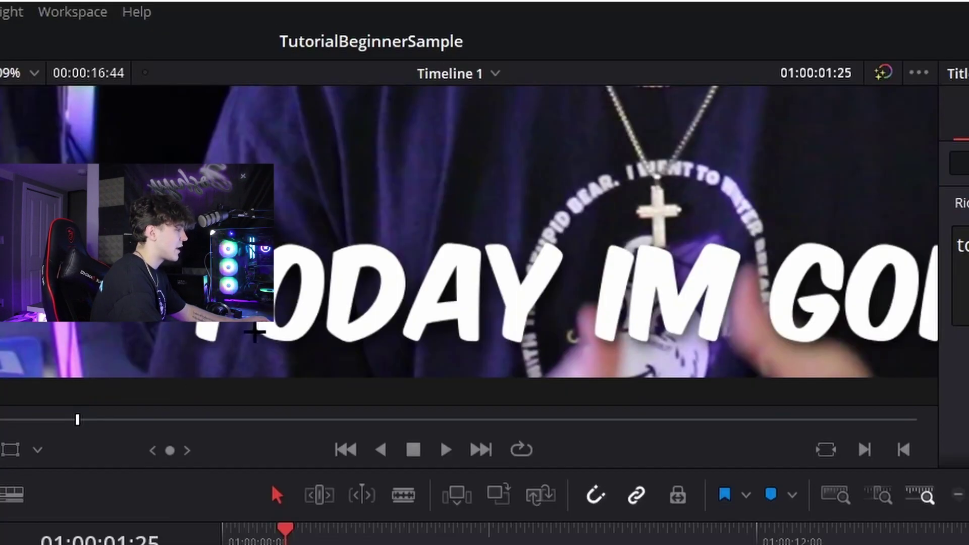
pyautogui.scroll(-4, 432, 167)
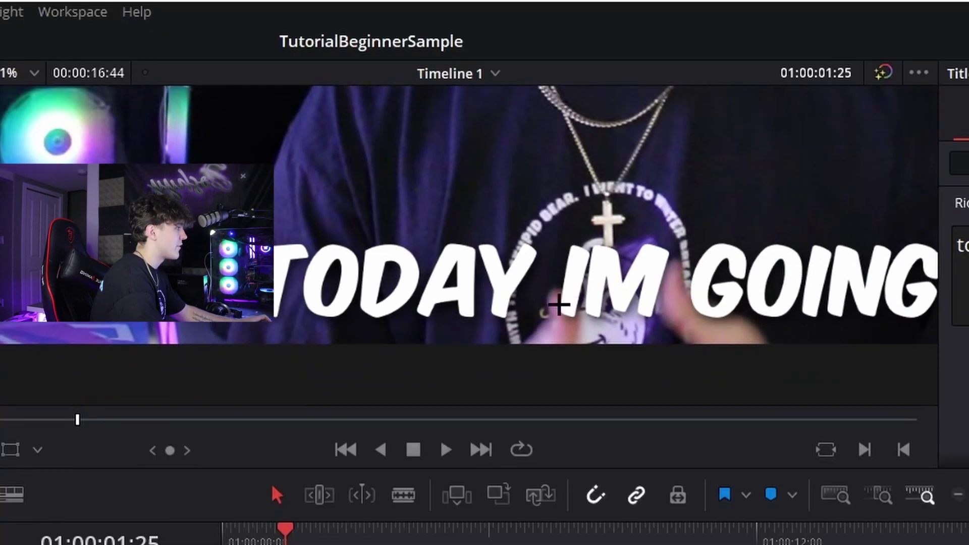
pyautogui.scroll(-3, 645, 295)
pyautogui.scroll(1, 646, 295)
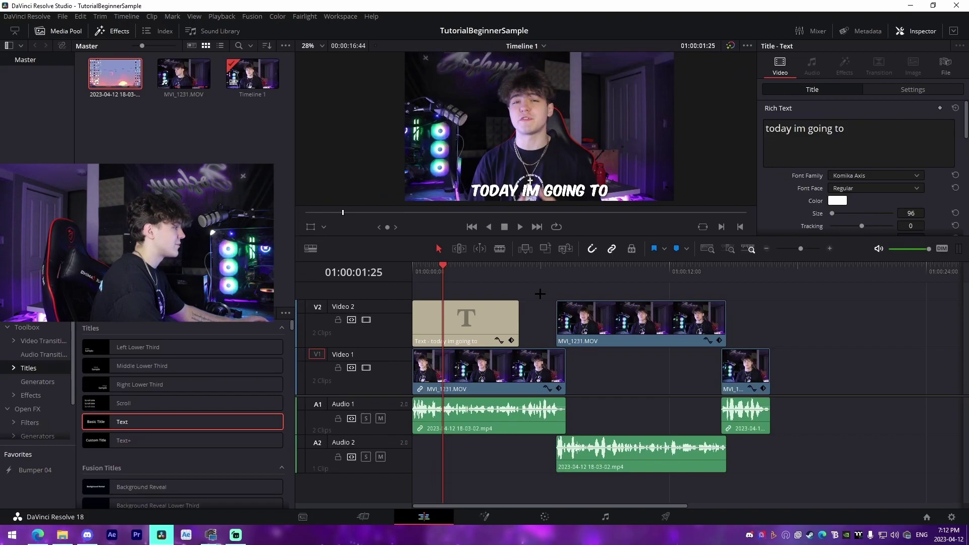
# Shorten the first title to end at 01:00:00:56 and place a copy right after it reading "show you guys".
pyautogui.moveTo(442, 282); pyautogui.dragTo(383, 298)
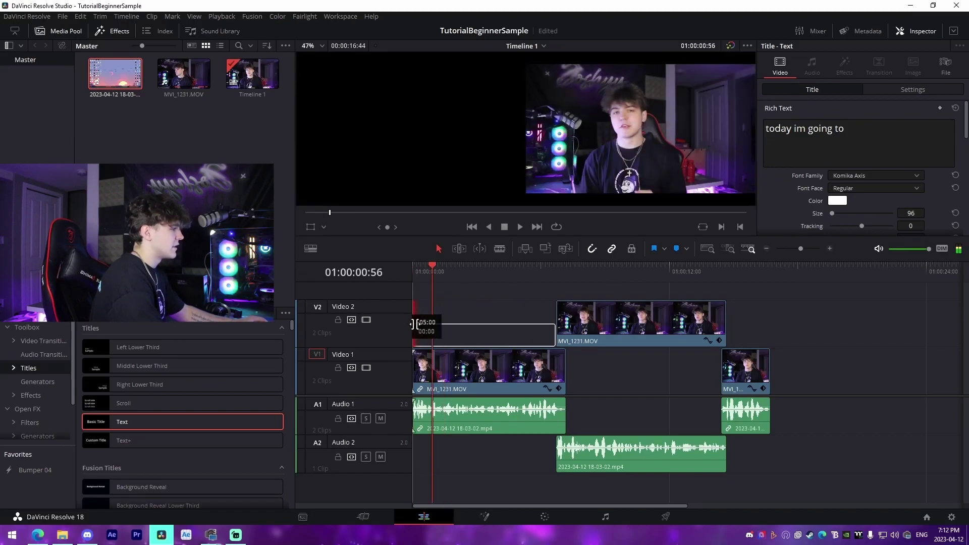
pyautogui.moveTo(426, 326); pyautogui.dragTo(451, 334)
pyautogui.hotkey('ctrl', 'shift', 'z')
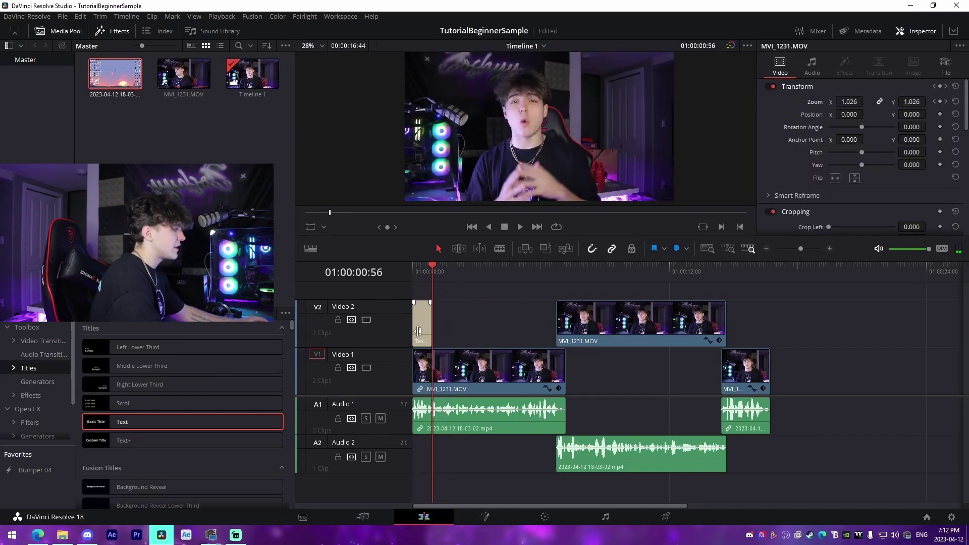
pyautogui.hotkey('ctrl', 'shift', 'z')
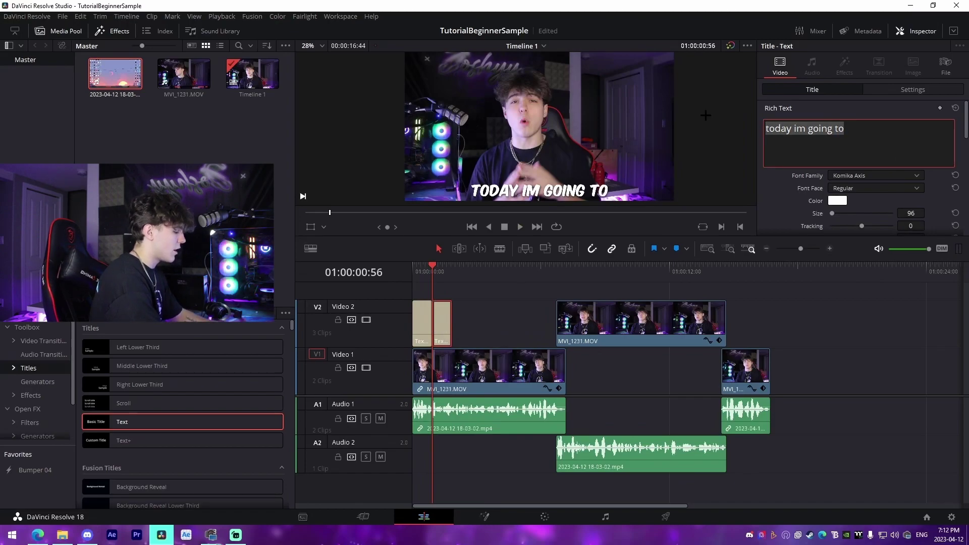
pyautogui.write('show you guys')
# Duplicate the second title directly behind itself on Video 2 and change the copy's text to "how to edit".
pyautogui.click(479, 311)
pyautogui.moveTo(435, 320); pyautogui.dragTo(463, 328)
pyautogui.hotkey('ctrl', 'z')
pyautogui.click(452, 267)
pyautogui.click(854, 113)
pyautogui.scroll(5, 826, 136)
pyautogui.tripleClick(826, 136)
pyautogui.write('how to edi')
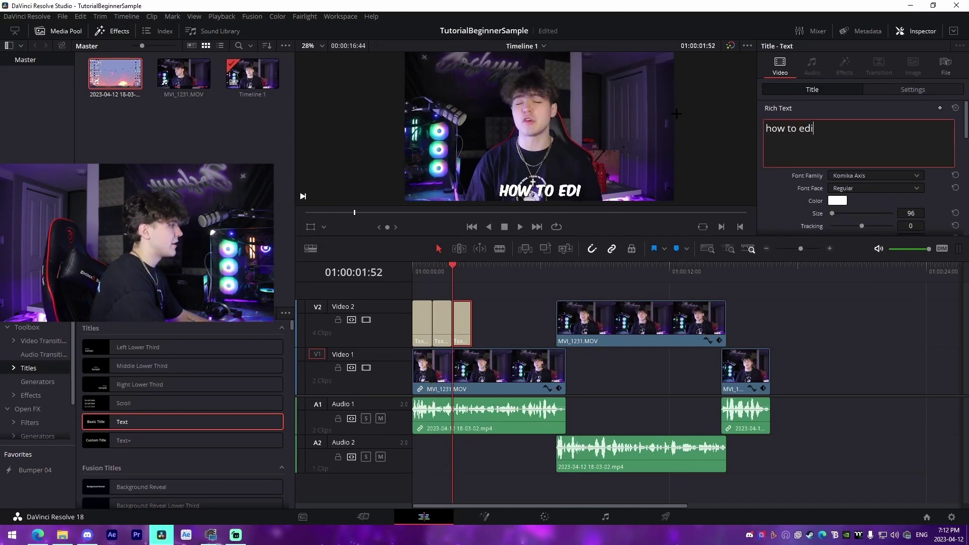
pyautogui.write('t')
# Play back the three caption titles from the start of the timeline.
pyautogui.click(519, 298)
pyautogui.press('Home')
pyautogui.press('space')
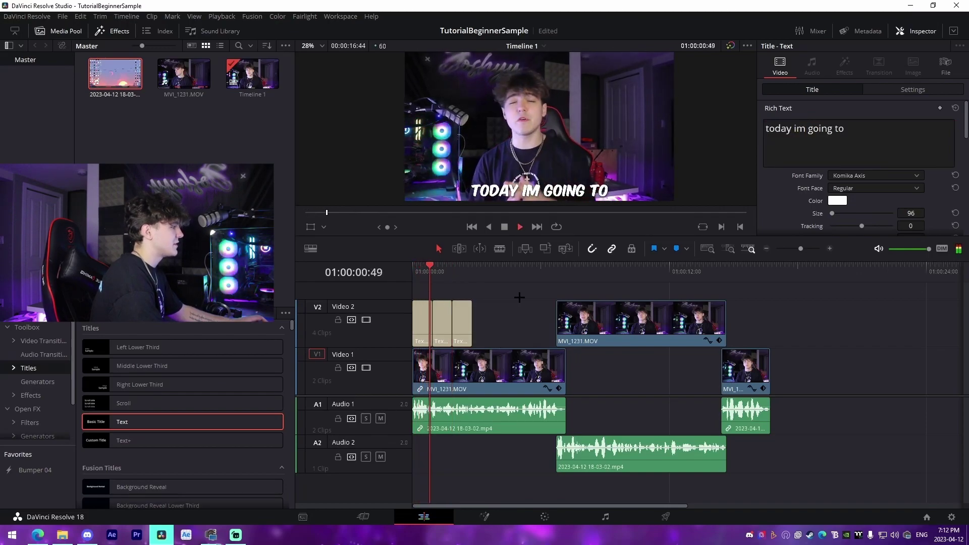
pyautogui.press('space')
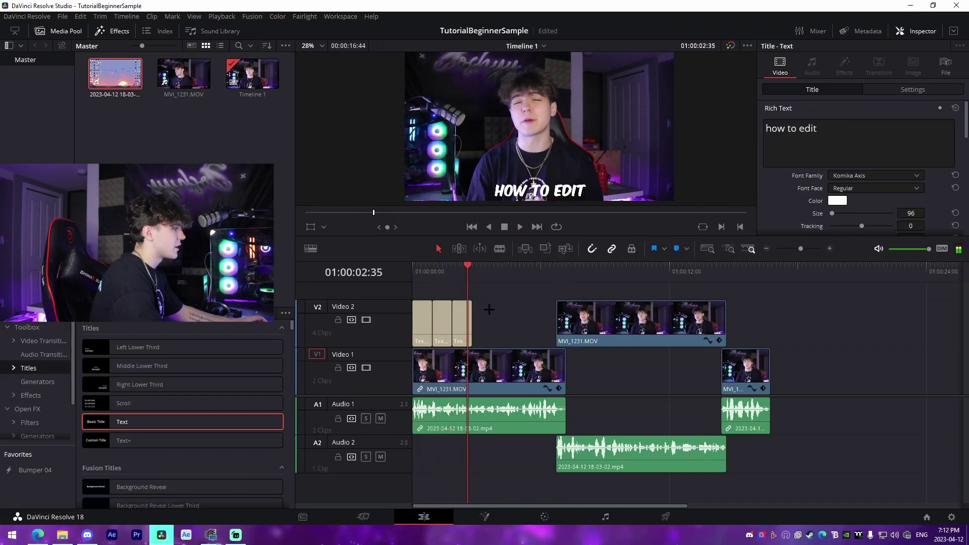
pyautogui.press('Home')
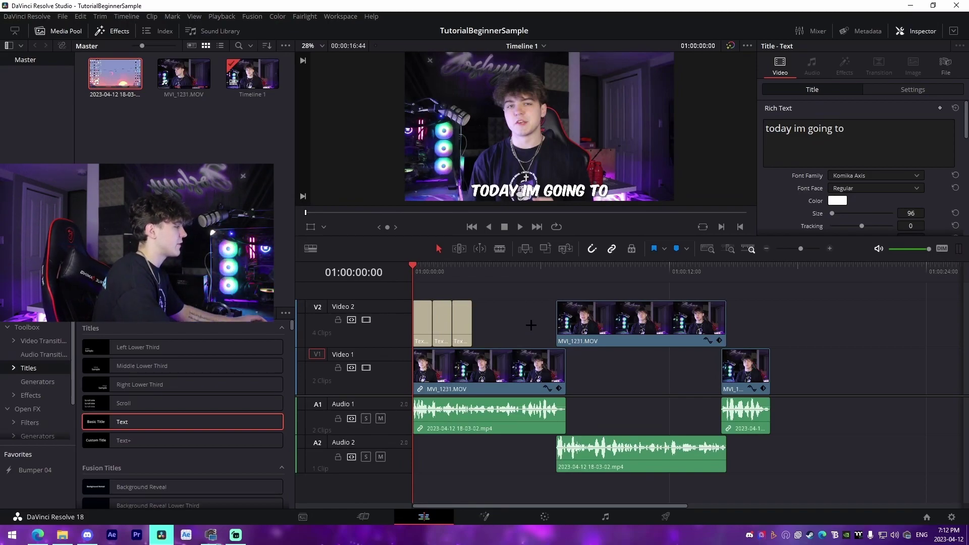
pyautogui.moveTo(800, 248); pyautogui.dragTo(804, 248)
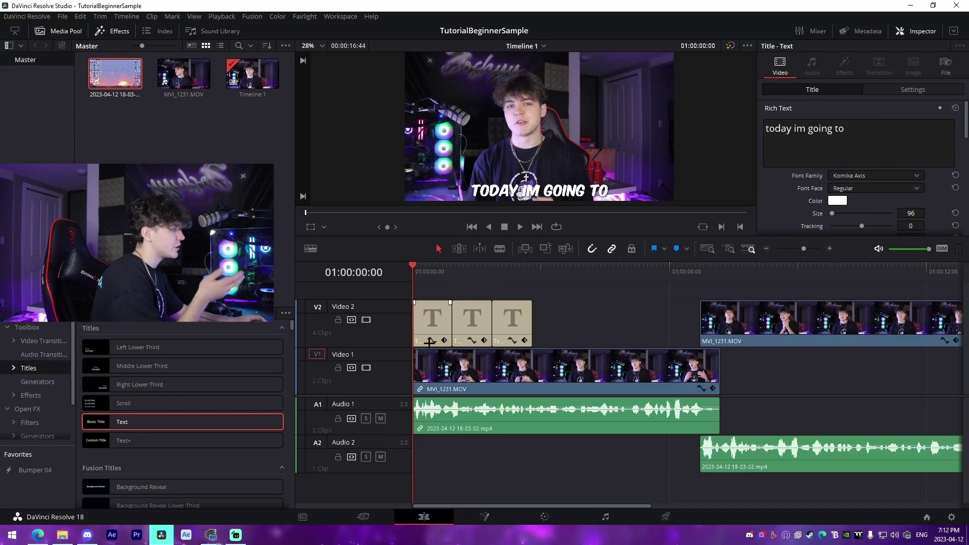
pyautogui.moveTo(452, 329)
pyautogui.mouseDown()
pyautogui.moveTo(440, 334)
pyautogui.moveTo(450, 334)
pyautogui.mouseUp()
pyautogui.click(472, 293)
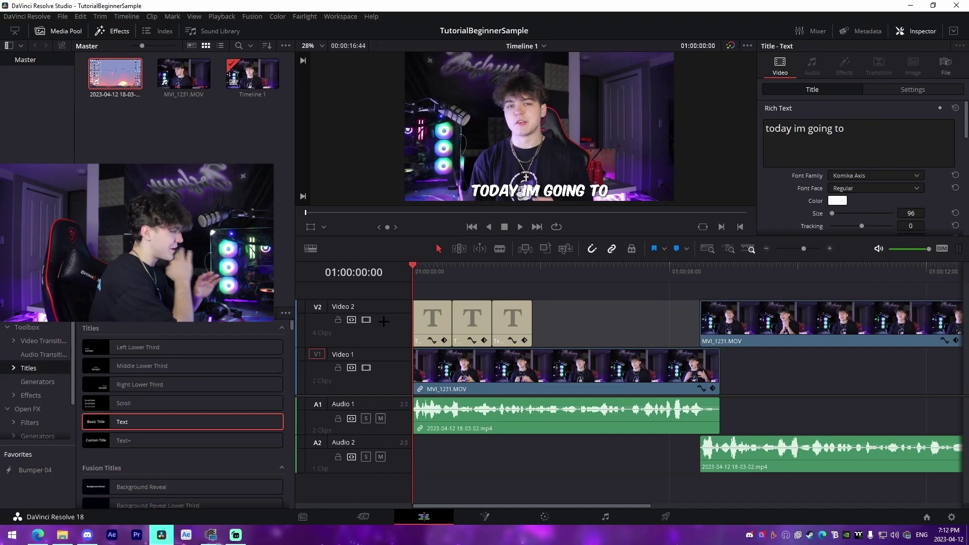
pyautogui.click(603, 323)
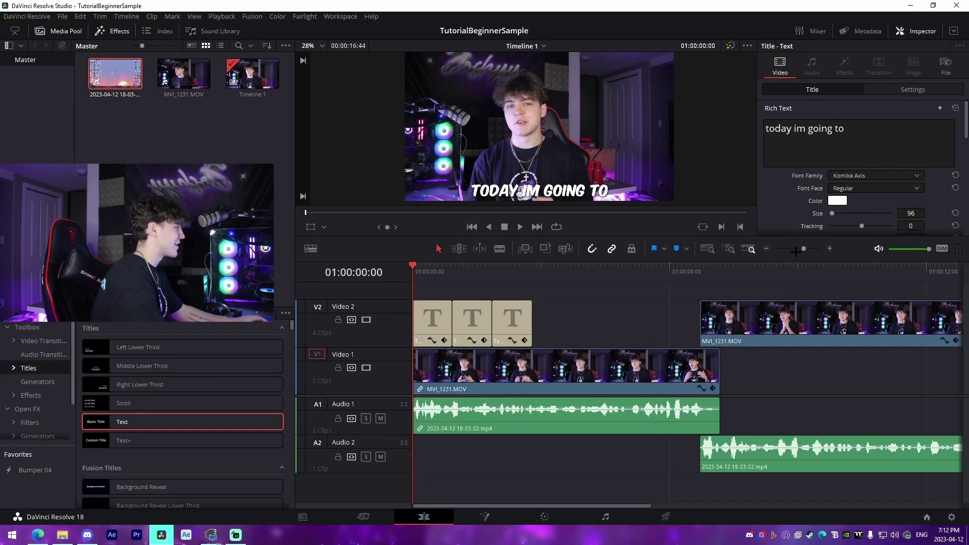
pyautogui.click(794, 253)
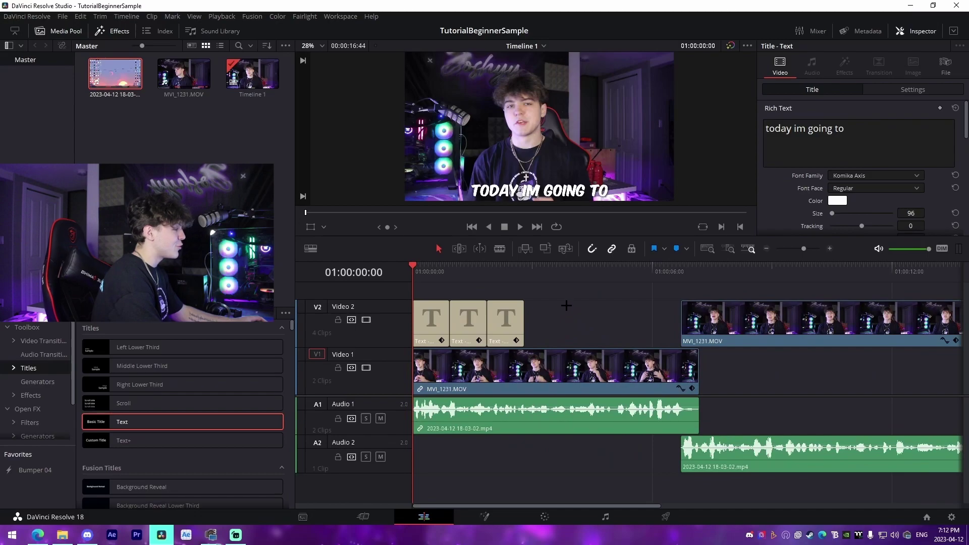
# Try converting the first title on Video 2 into a compound clip.
pyautogui.click(28, 408)
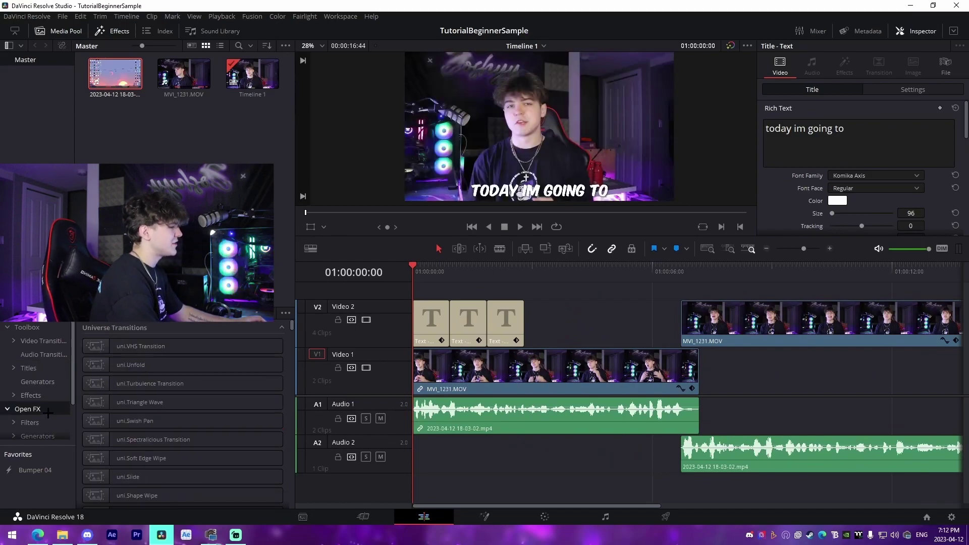
pyautogui.moveTo(291, 329)
pyautogui.mouseDown()
pyautogui.moveTo(287, 362)
pyautogui.moveTo(285, 327)
pyautogui.mouseUp()
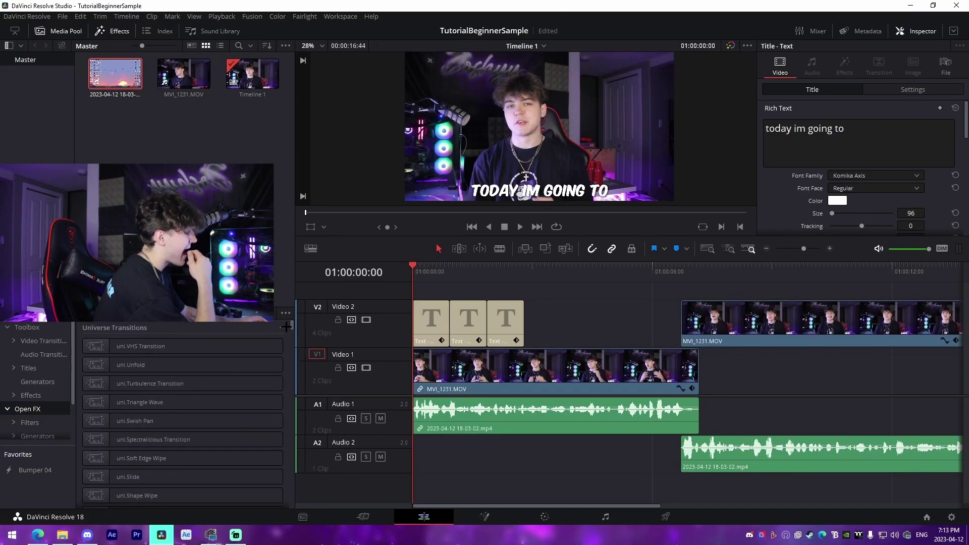
pyautogui.click(435, 321)
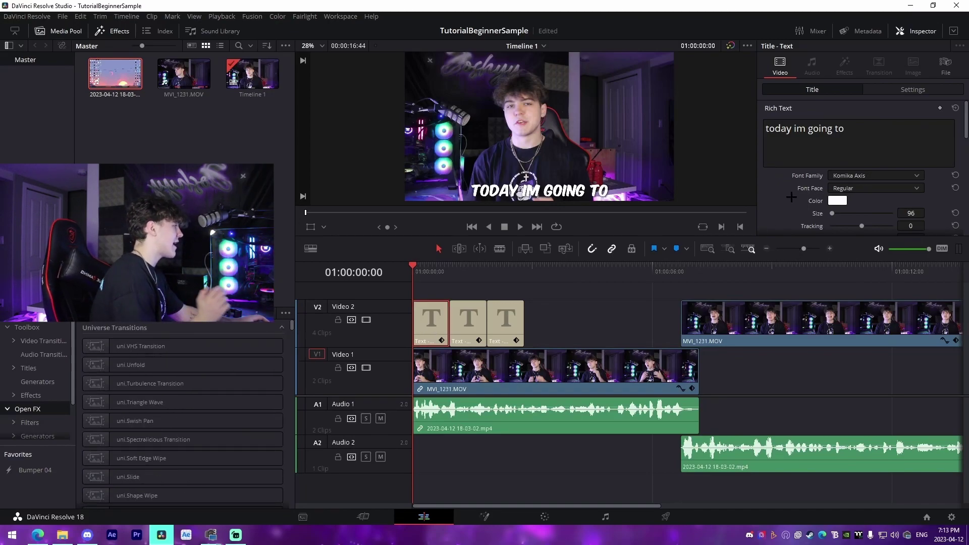
pyautogui.scroll(-5, 790, 197)
pyautogui.rightClick(421, 318)
pyautogui.click(455, 324)
pyautogui.click(553, 294)
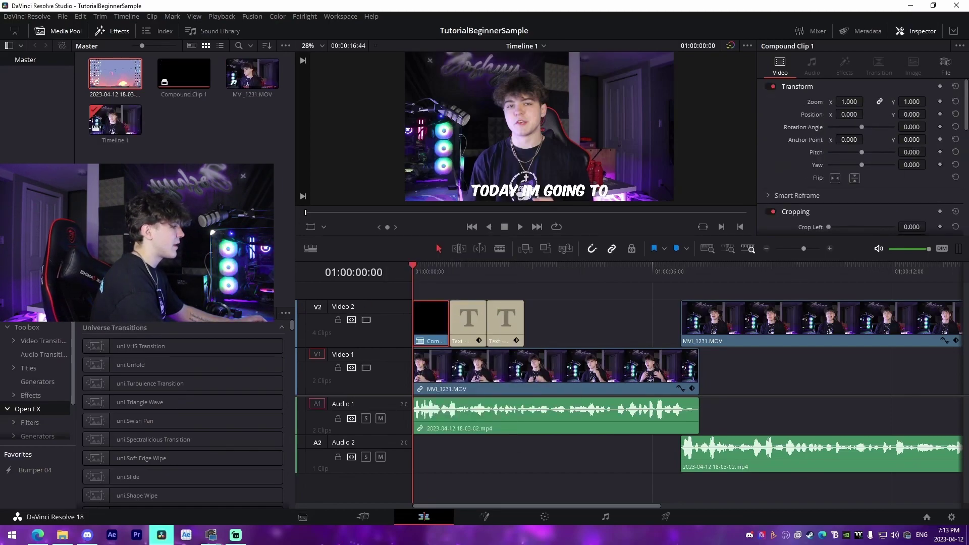
# Search the effects for "drop", try the Resolve FX Drop Shadow on the compound clip, and undo back to the plain title.
pyautogui.click(273, 313)
pyautogui.write('drop')
pyautogui.click(132, 372)
pyautogui.moveTo(132, 372); pyautogui.dragTo(431, 320)
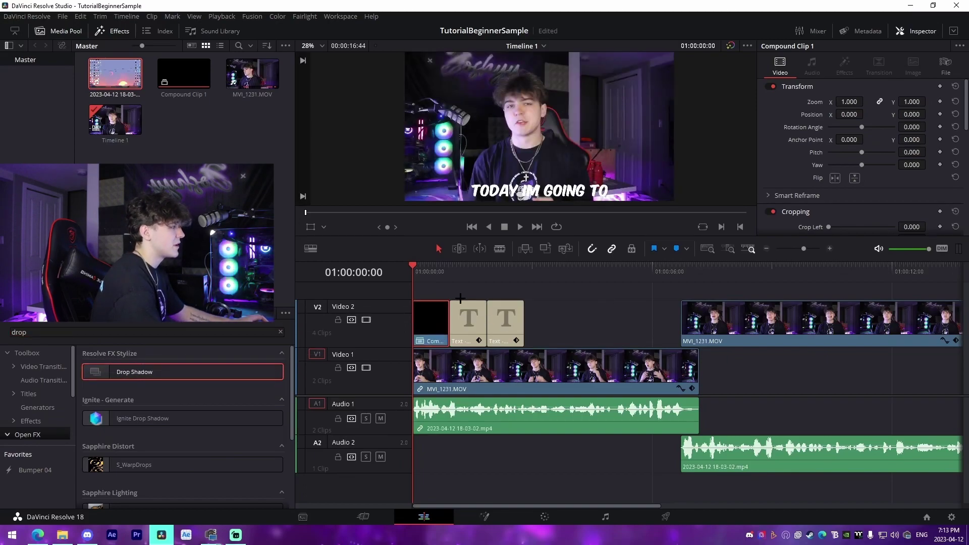
pyautogui.hotkey('ctrl', 'z')
pyautogui.press('space')
pyautogui.press('space')
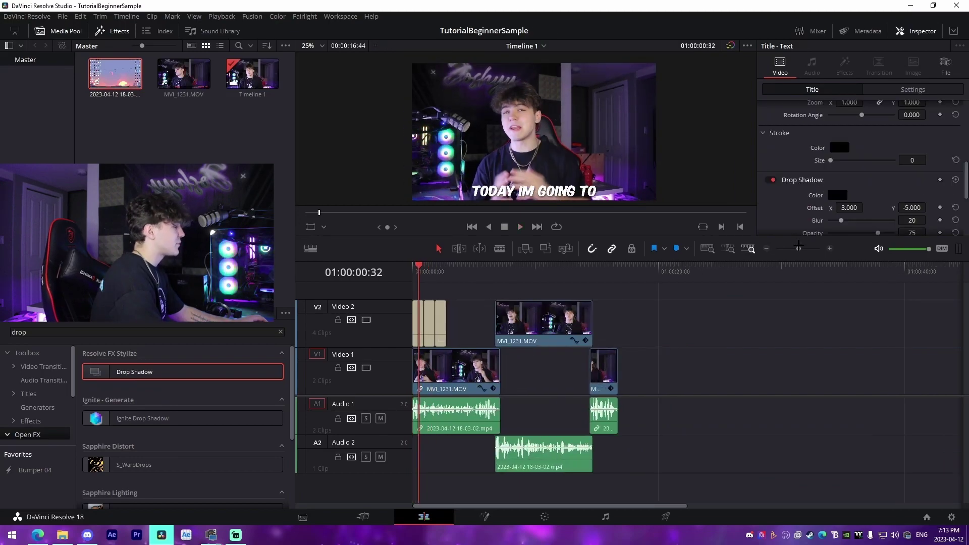
# Try trimming the start of the Video 2 footage clip to where the first Video 1 clip ends.
pyautogui.moveTo(798, 247); pyautogui.dragTo(803, 248)
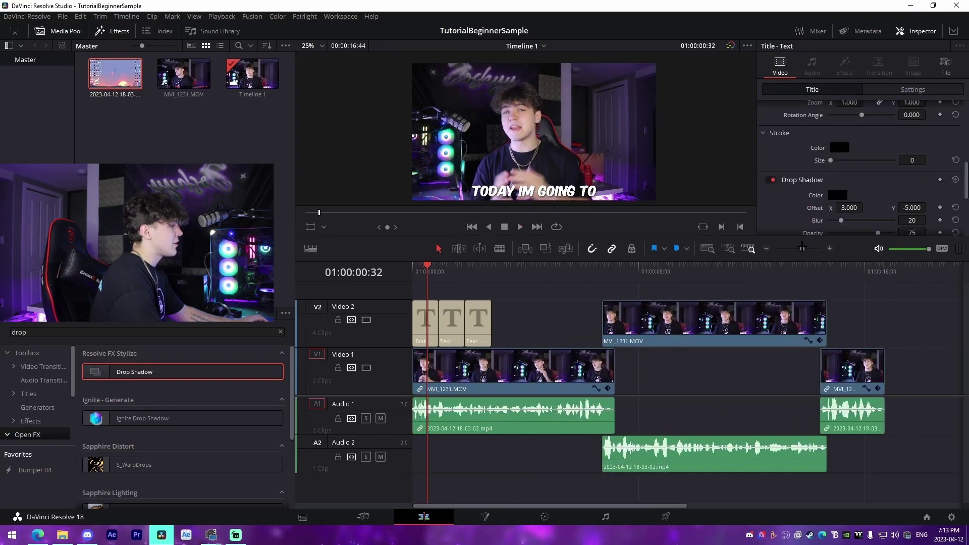
pyautogui.rightClick(634, 331)
pyautogui.click(661, 359)
pyautogui.moveTo(604, 326); pyautogui.dragTo(615, 326)
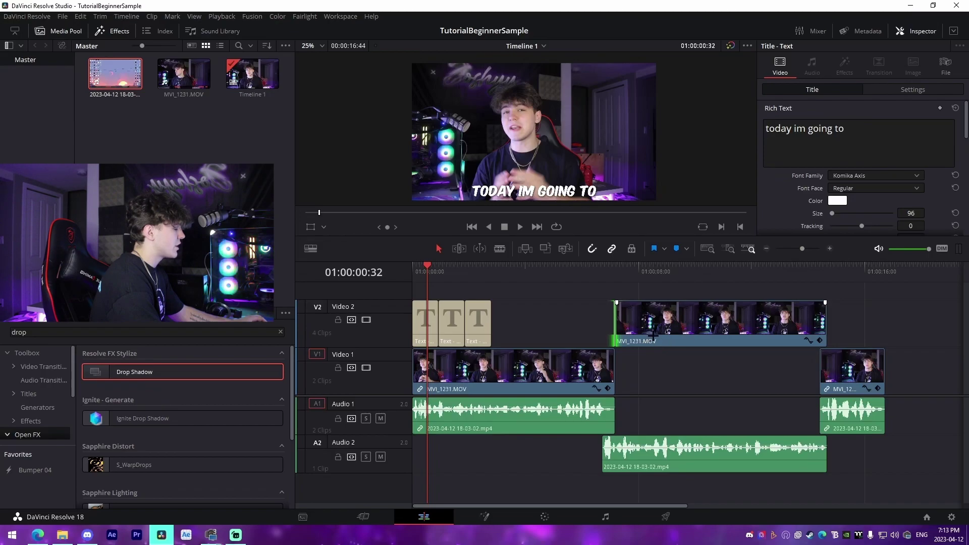
pyautogui.moveTo(622, 329); pyautogui.dragTo(396, 343)
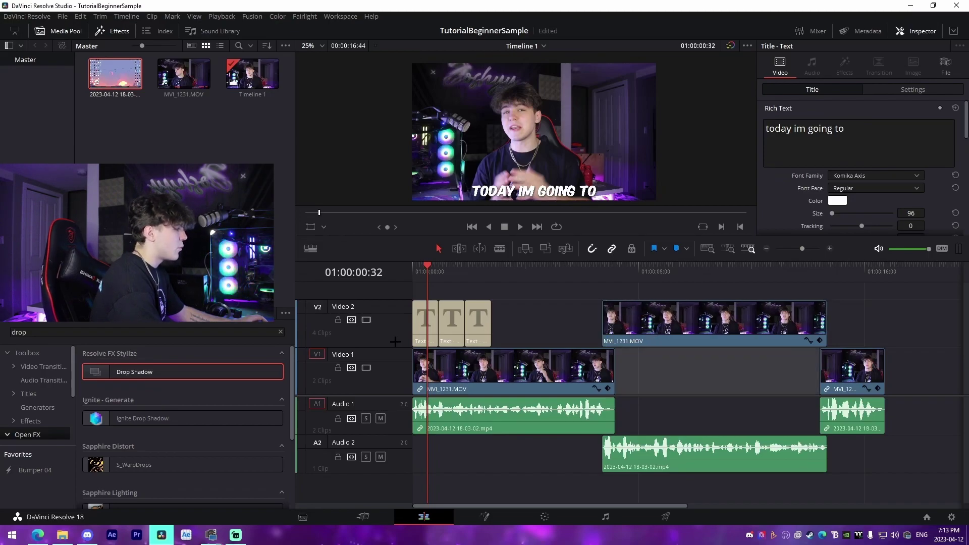
pyautogui.hscroll(5, 643, 393)
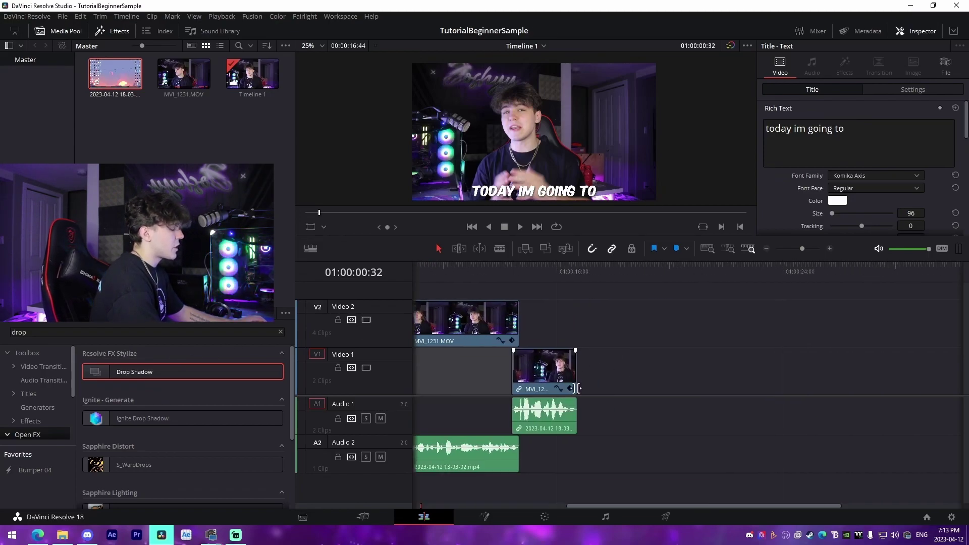
pyautogui.hscroll(-1, 570, 388)
pyautogui.moveTo(115, 74); pyautogui.dragTo(593, 373)
pyautogui.moveTo(574, 272); pyautogui.dragTo(568, 307)
pyautogui.press('space')
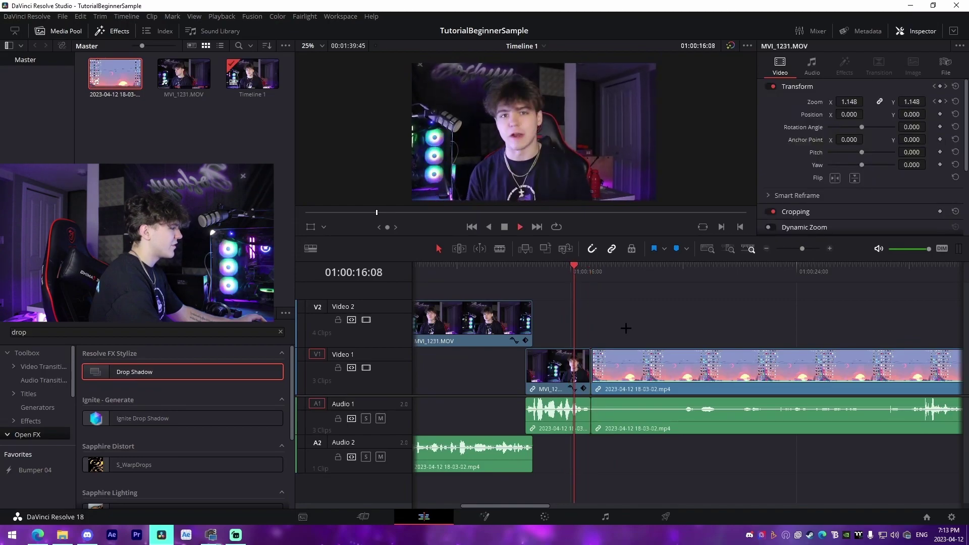
pyautogui.click(576, 272)
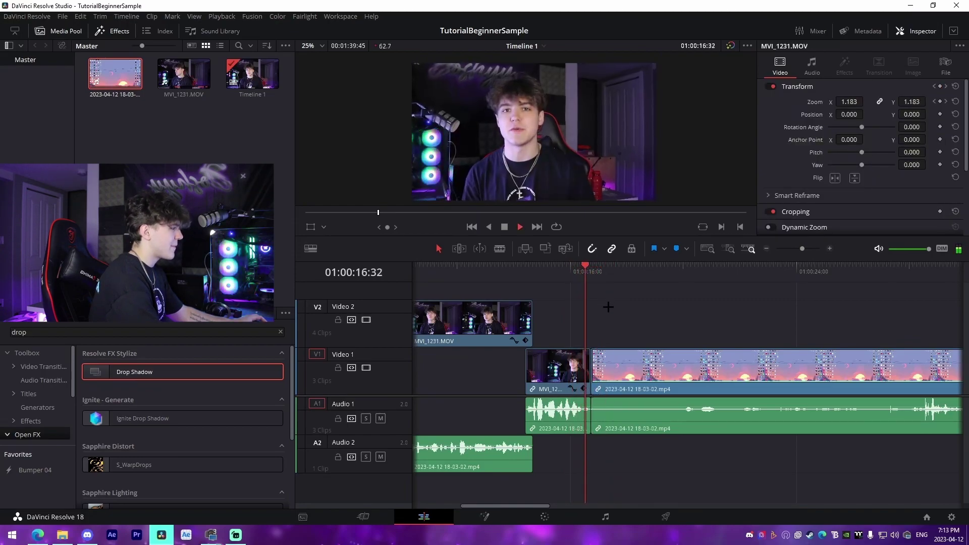
pyautogui.press('space')
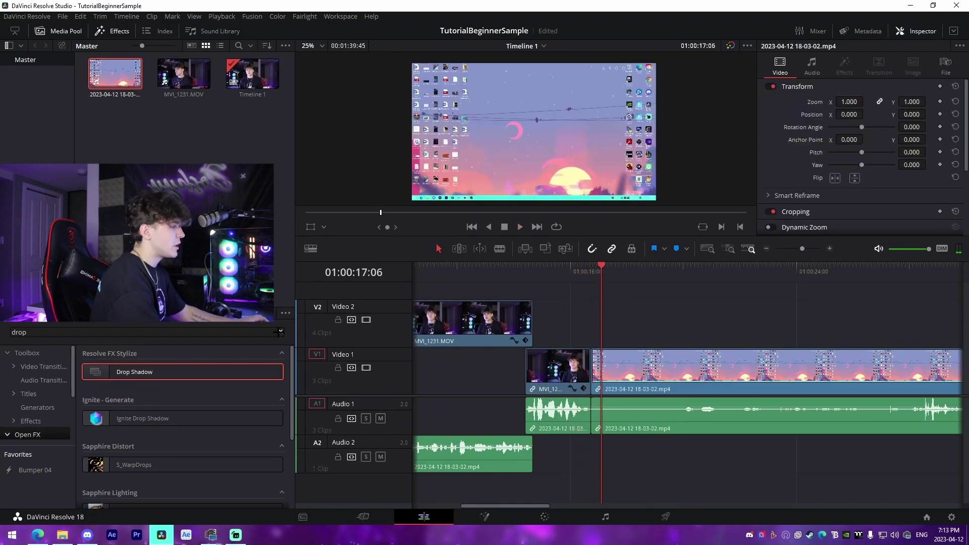
# Try a Cross Dissolve at the start of the screen recording clip, preview it, and remove it.
pyautogui.click(279, 332)
pyautogui.click(43, 366)
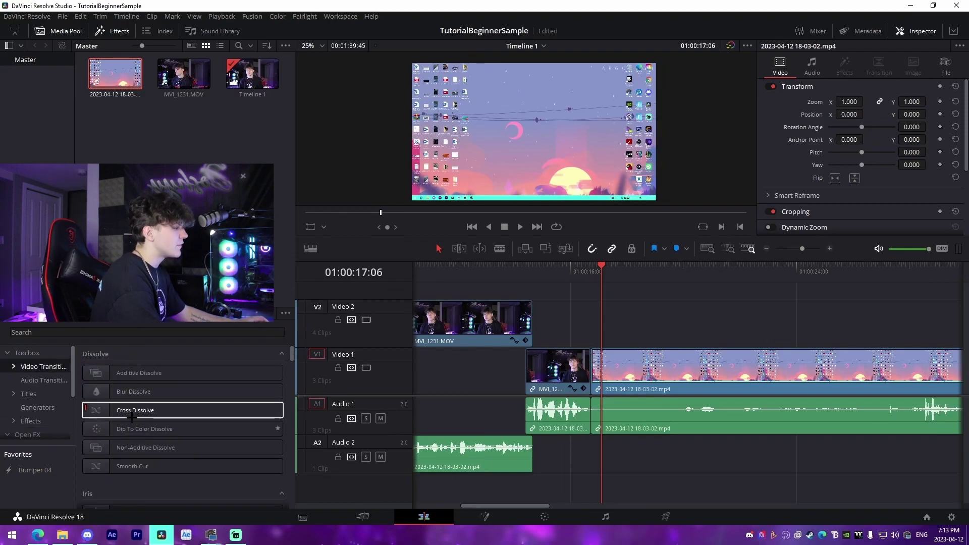
pyautogui.moveTo(132, 417); pyautogui.dragTo(601, 370)
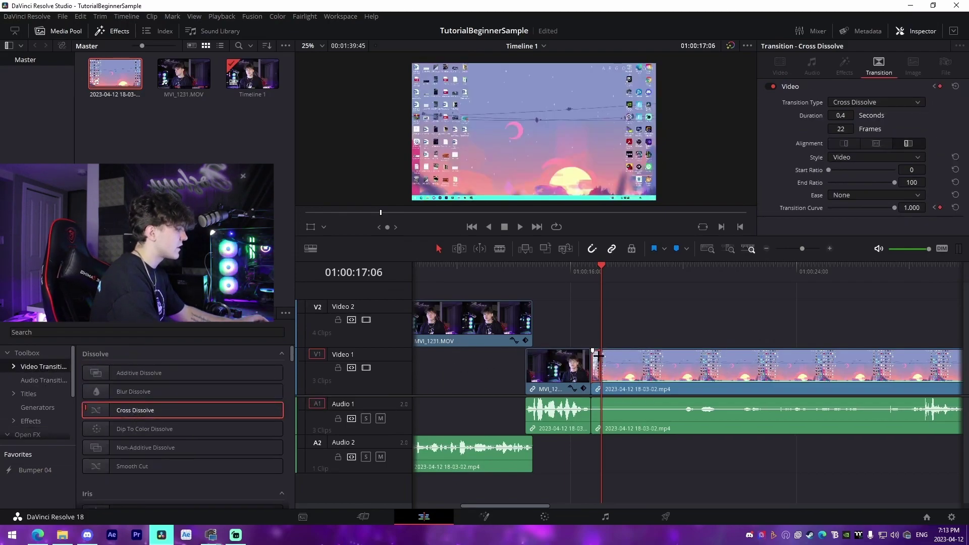
pyautogui.click(591, 273)
pyautogui.press('space')
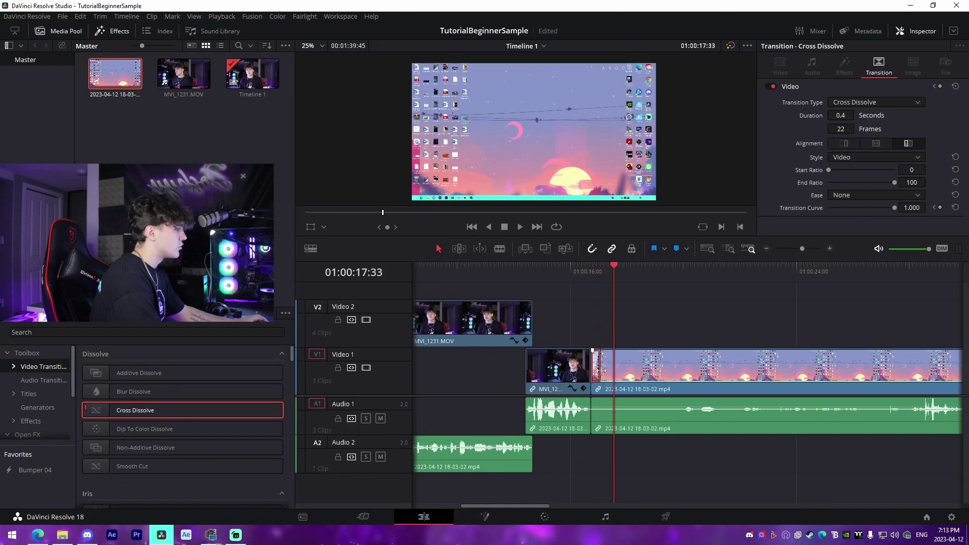
pyautogui.click(592, 328)
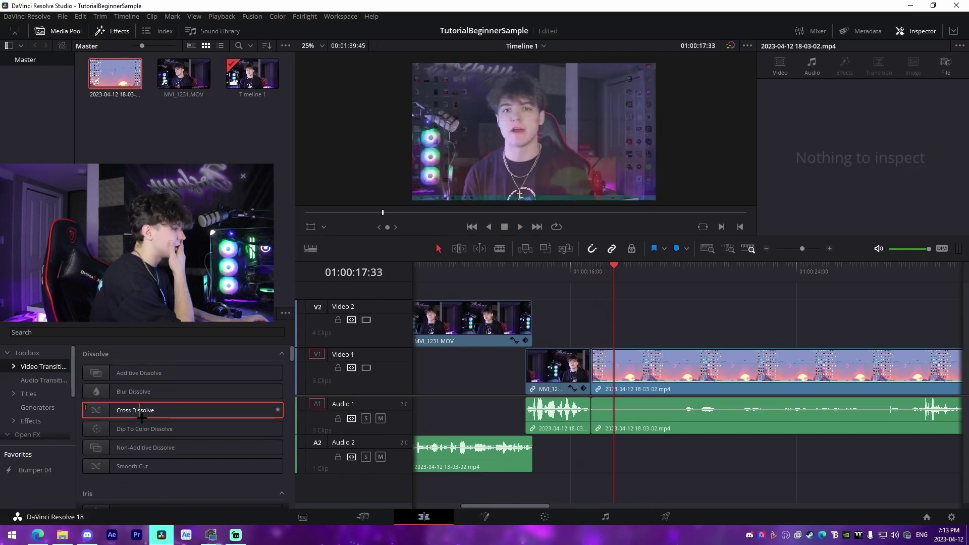
# Try a Non-Additive Dissolve at the start of the screen recording clip, play it back, and delete it.
pyautogui.moveTo(139, 447); pyautogui.dragTo(537, 377)
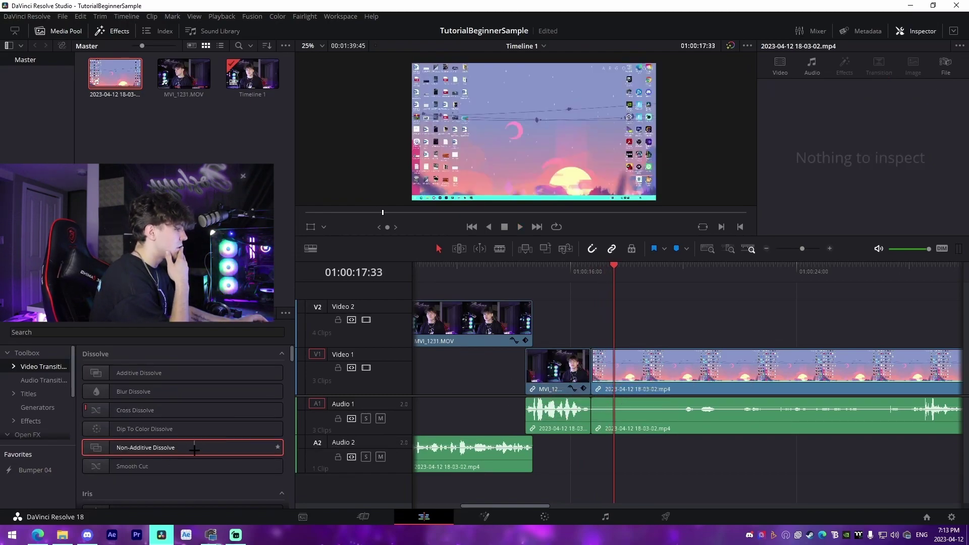
pyautogui.moveTo(194, 450); pyautogui.dragTo(602, 367)
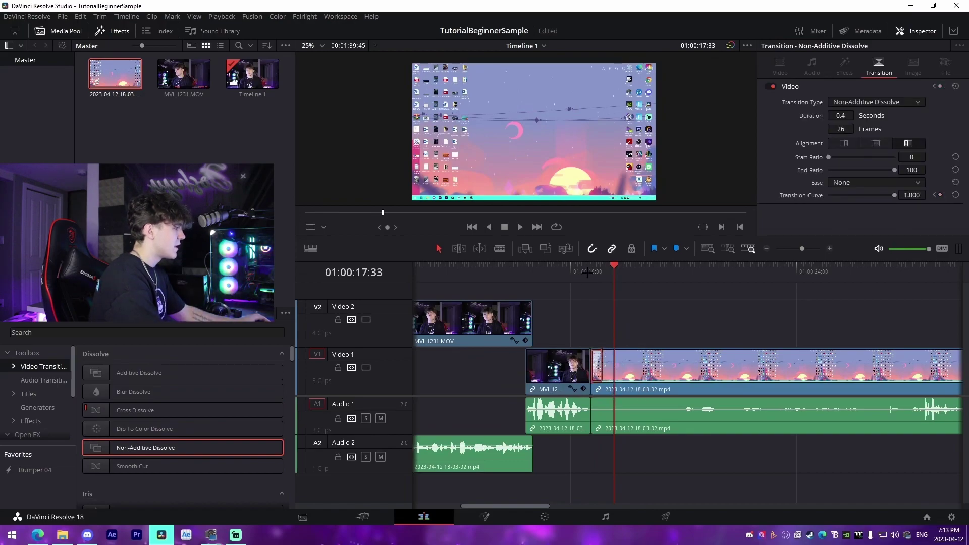
pyautogui.click(584, 272)
pyautogui.press('space')
pyautogui.press('space')
pyautogui.press('BackSpace')
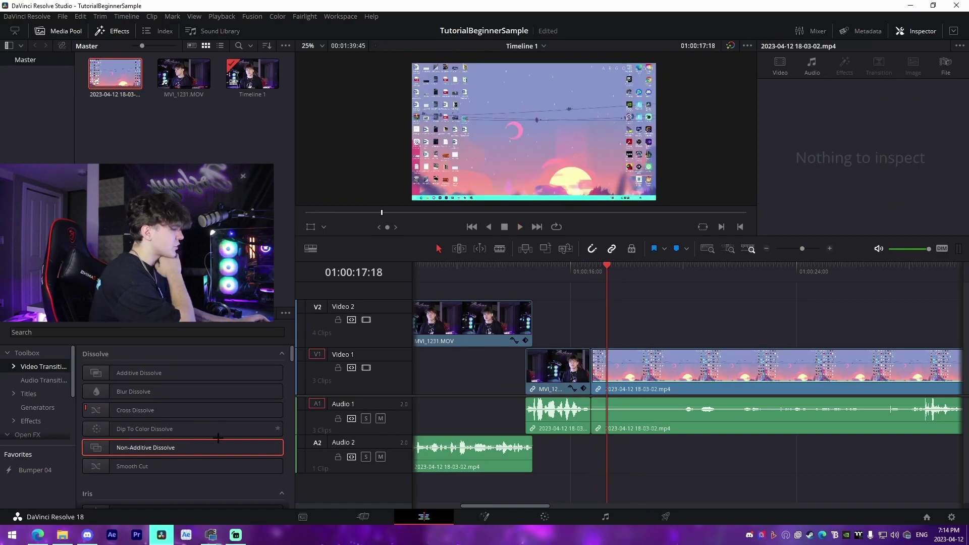
pyautogui.scroll(-2, 210, 437)
pyautogui.moveTo(292, 361); pyautogui.dragTo(290, 415)
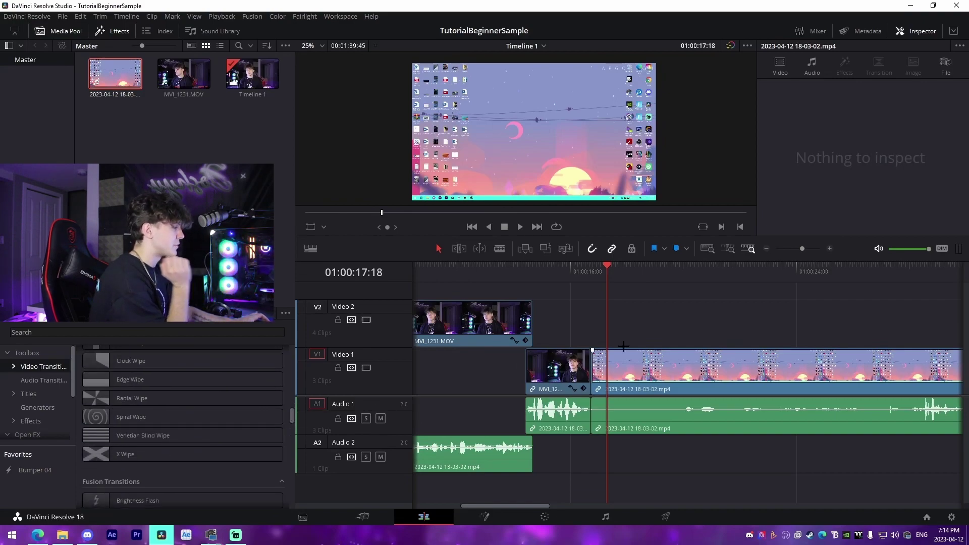
# Add The Kid Laroi Type Beat 'could've been' MP3 from the Background Music folder on a new audio track at the timeline start.
pyautogui.moveTo(802, 249); pyautogui.dragTo(795, 249)
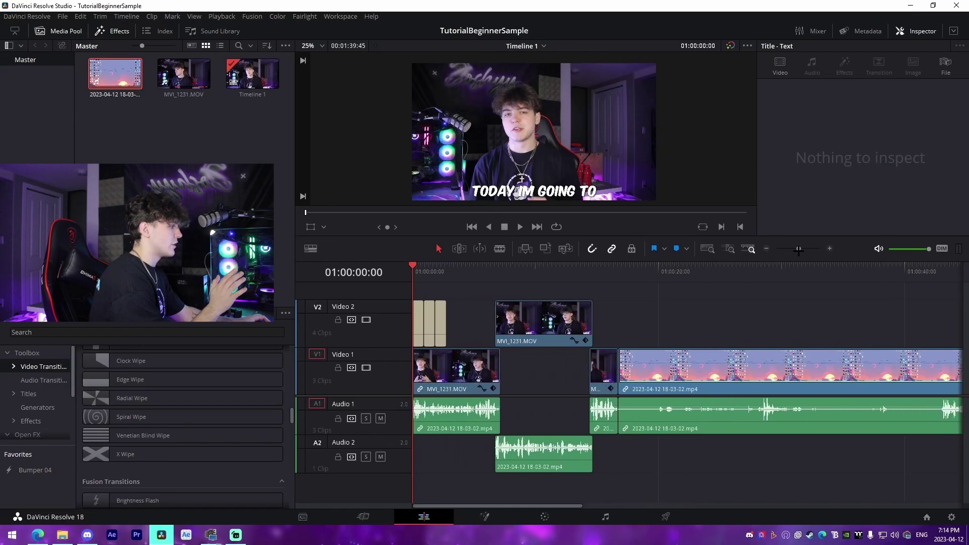
pyautogui.scroll(-2, 378, 354)
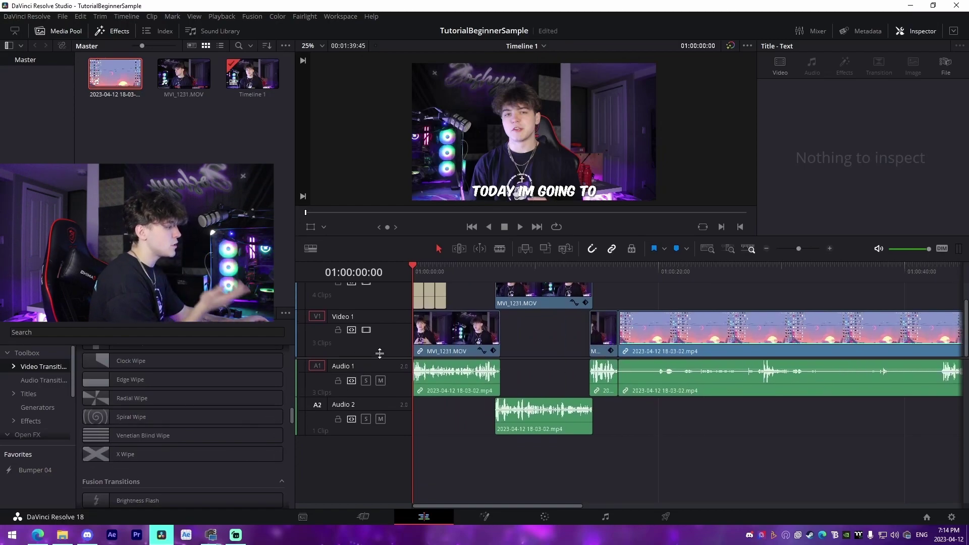
pyautogui.click(62, 535)
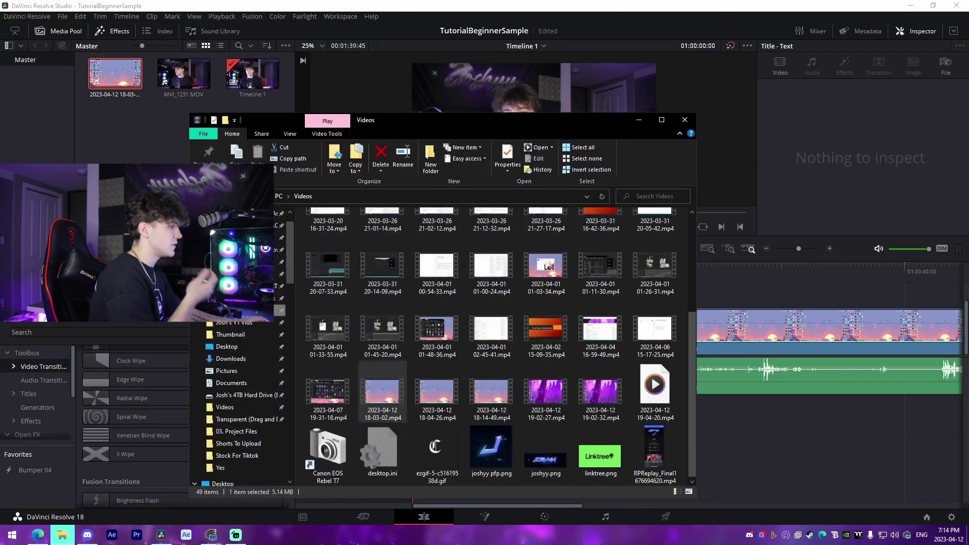
pyautogui.click(252, 310)
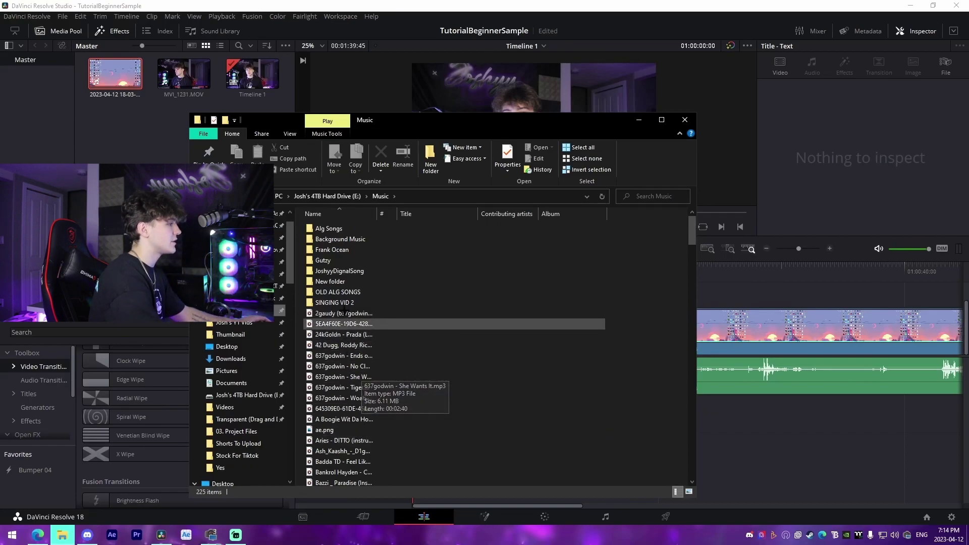
pyautogui.doubleClick(337, 239)
pyautogui.moveTo(353, 258); pyautogui.dragTo(446, 454)
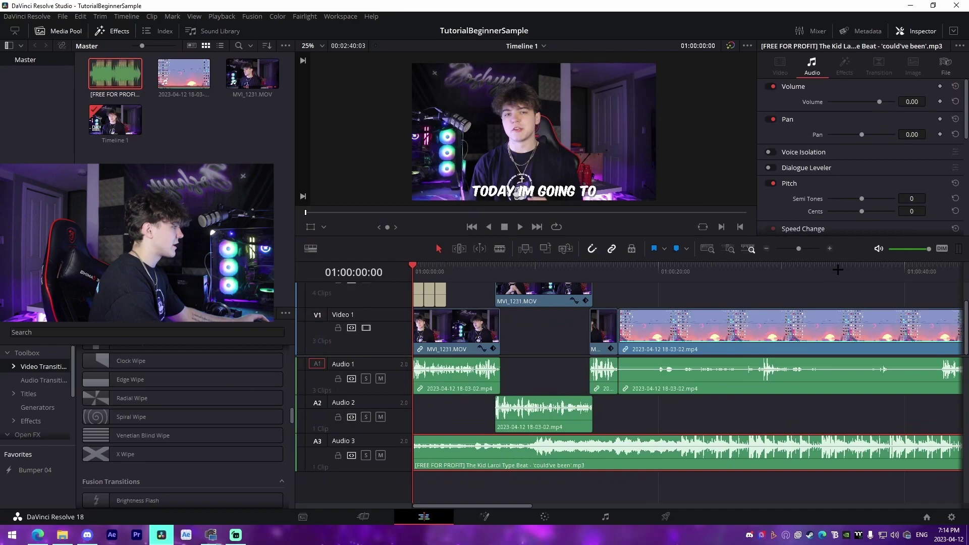
# Split the music clip on Audio 3 where the screen recording ends and delete the excess part.
pyautogui.moveTo(798, 248); pyautogui.dragTo(792, 247)
pyautogui.press('b')
pyautogui.click(679, 448)
pyautogui.press('a')
pyautogui.click(721, 449)
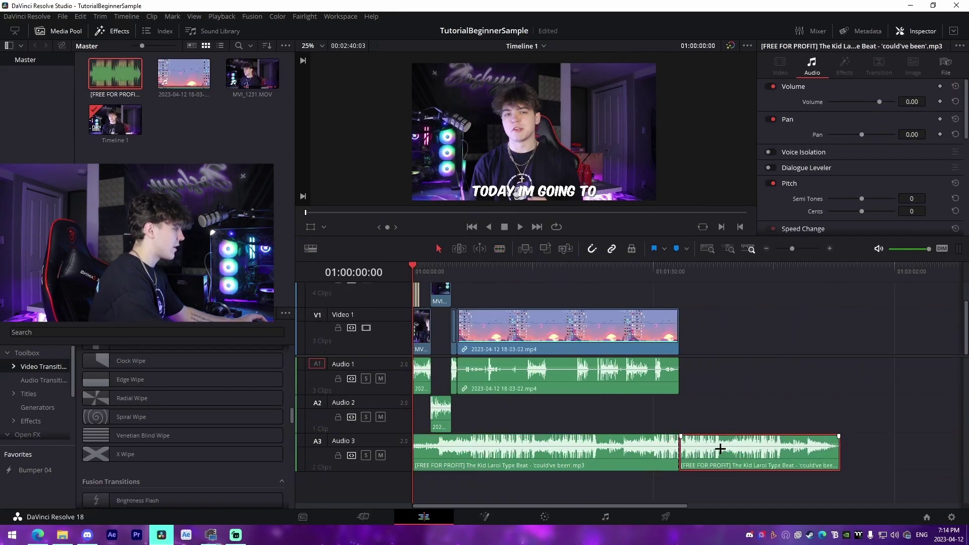
pyautogui.press('BackSpace')
# Import the Don Toliver OUTERSPACE ft Baby Keem Instrumental MP3 from the Background Music folder into the media pool.
pyautogui.click(62, 535)
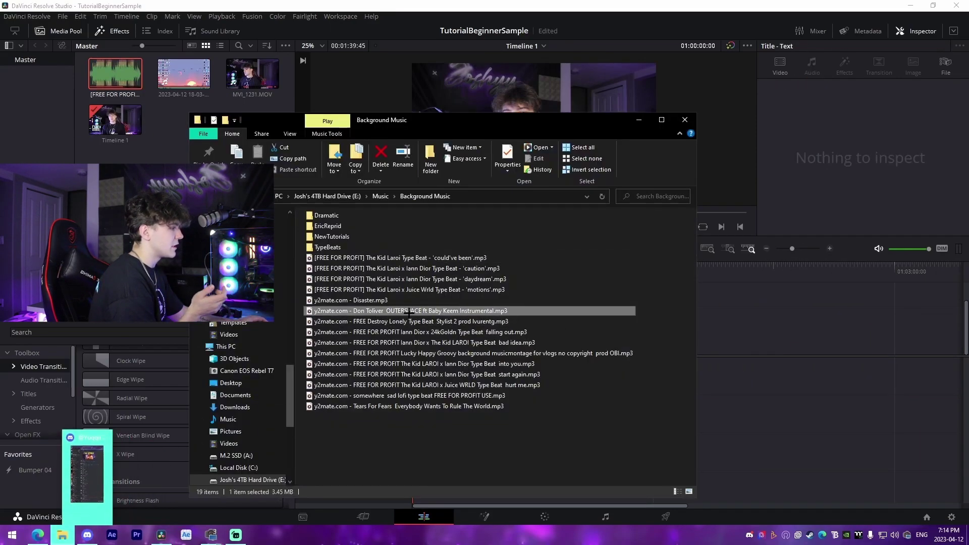
pyautogui.moveTo(353, 311); pyautogui.dragTo(173, 120)
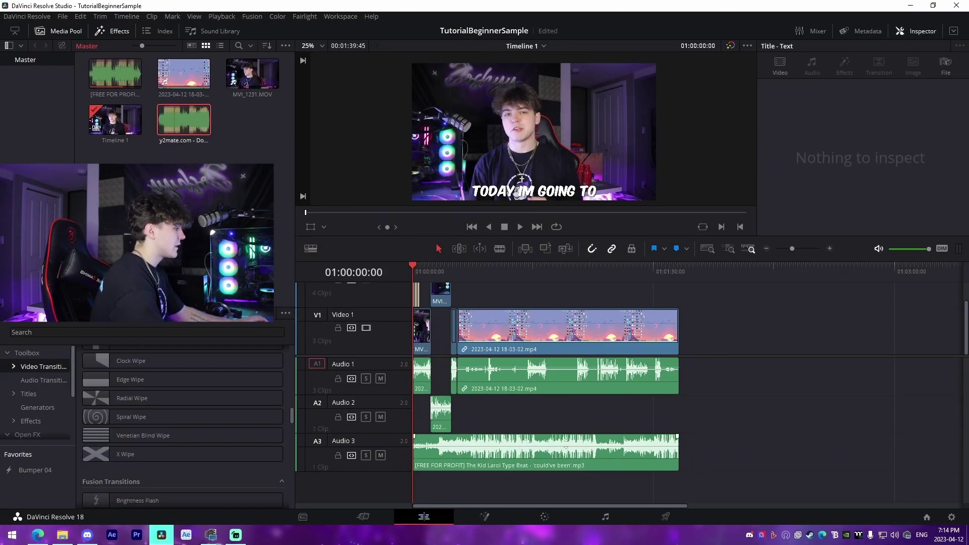
# Lower the Audio 3 music clip's volume to about -30 and play back the mix with the voice.
pyautogui.click(496, 449)
pyautogui.press('space')
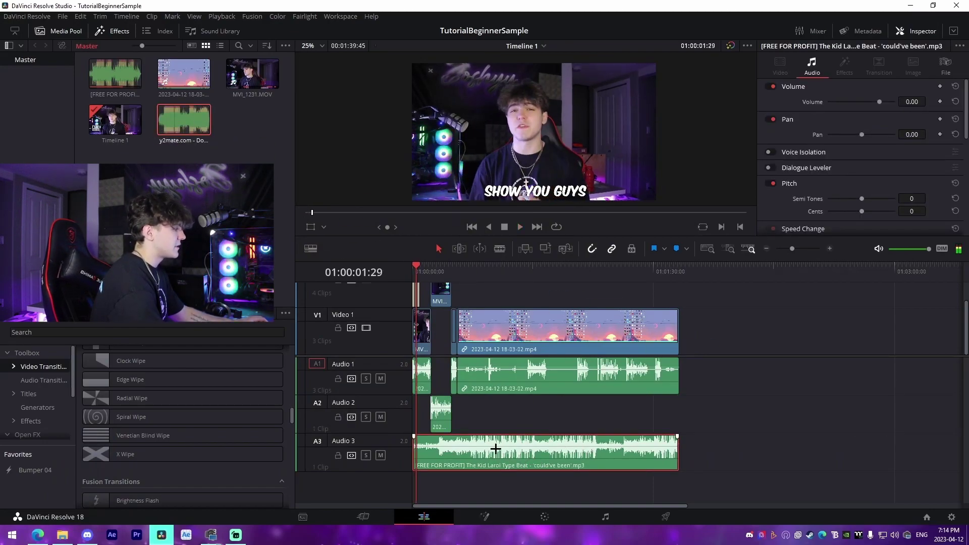
pyautogui.moveTo(501, 447); pyautogui.dragTo(527, 452)
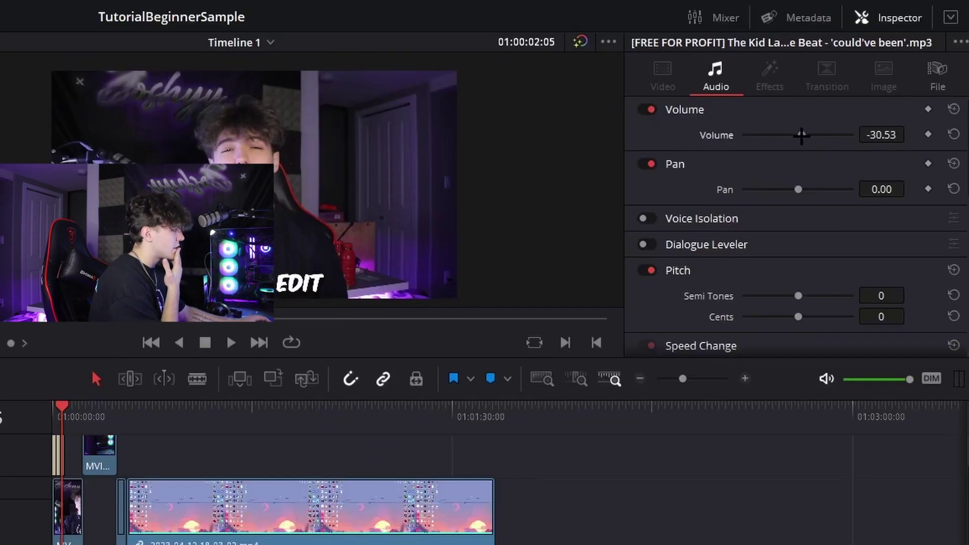
pyautogui.click(482, 415)
pyautogui.press('space')
pyautogui.press('space')
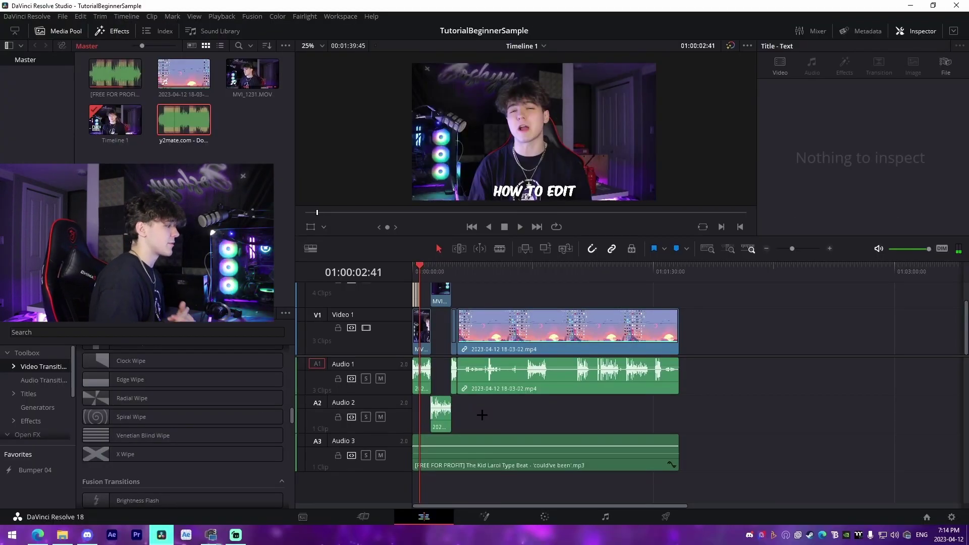
# Go to the Deliver page, name the custom export FirstYoyuTubeVideo, and choose its save location.
pyautogui.click(666, 517)
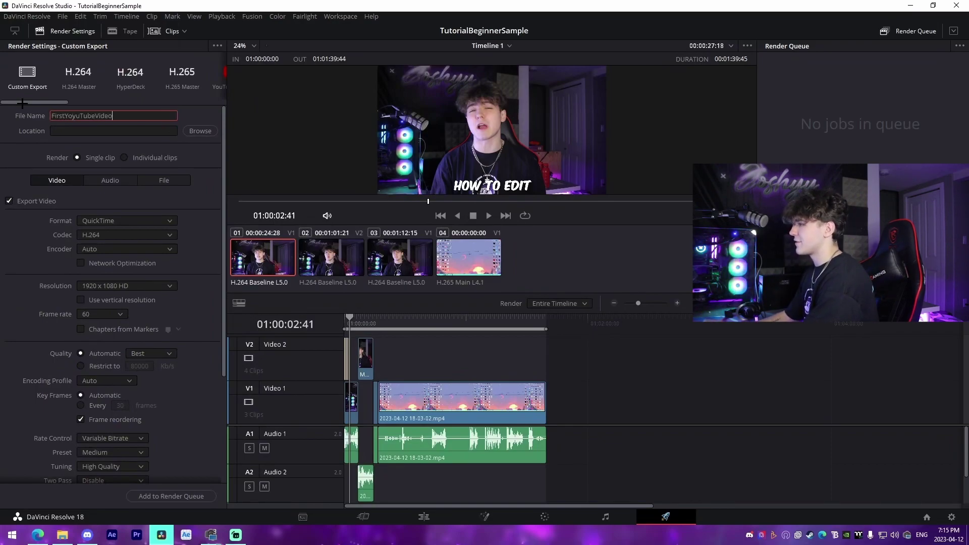
pyautogui.click(201, 131)
pyautogui.click(447, 266)
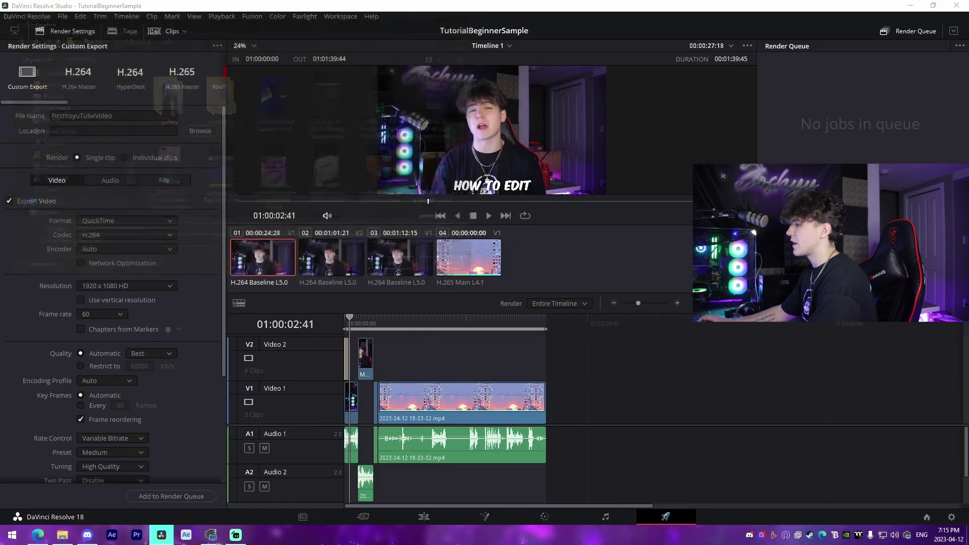